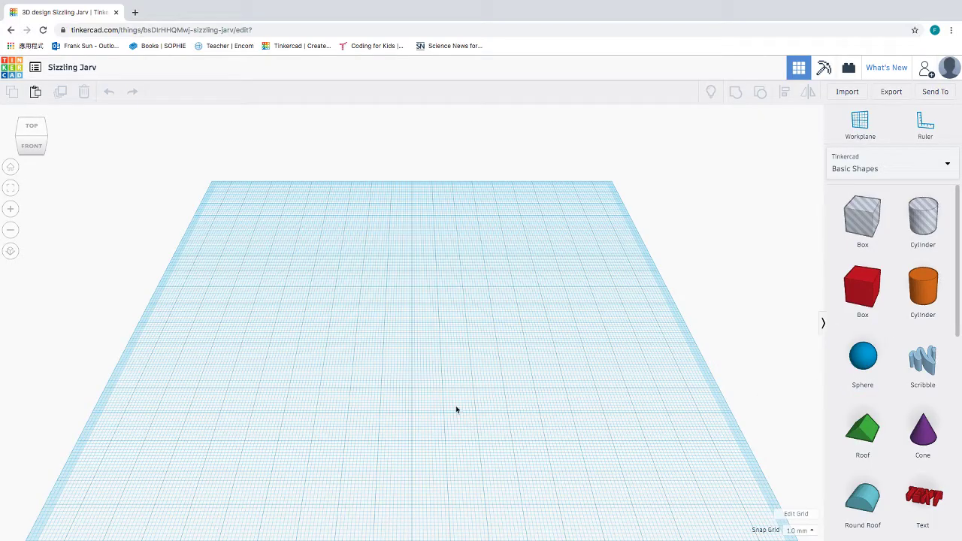
# Place the ruler on the empty workplane, setting its origin point on the grid.
pyautogui.click(925, 124)
pyautogui.click(484, 331)
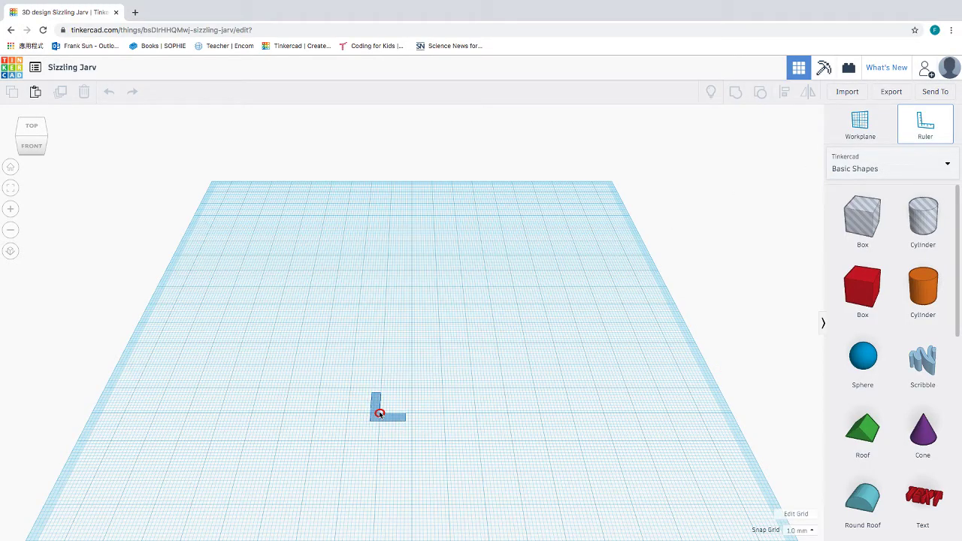
pyautogui.click(379, 413)
pyautogui.scroll(3, 380, 413)
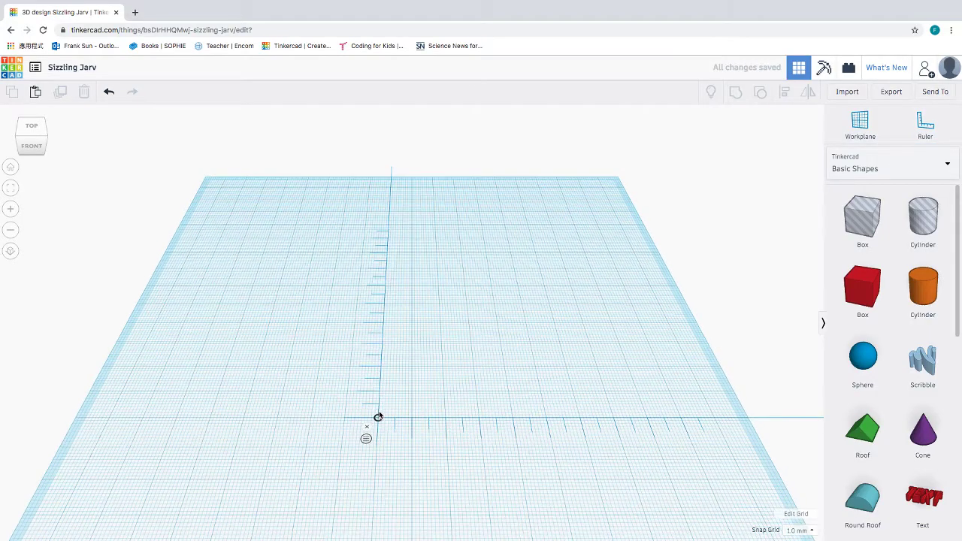
pyautogui.scroll(2, 379, 415)
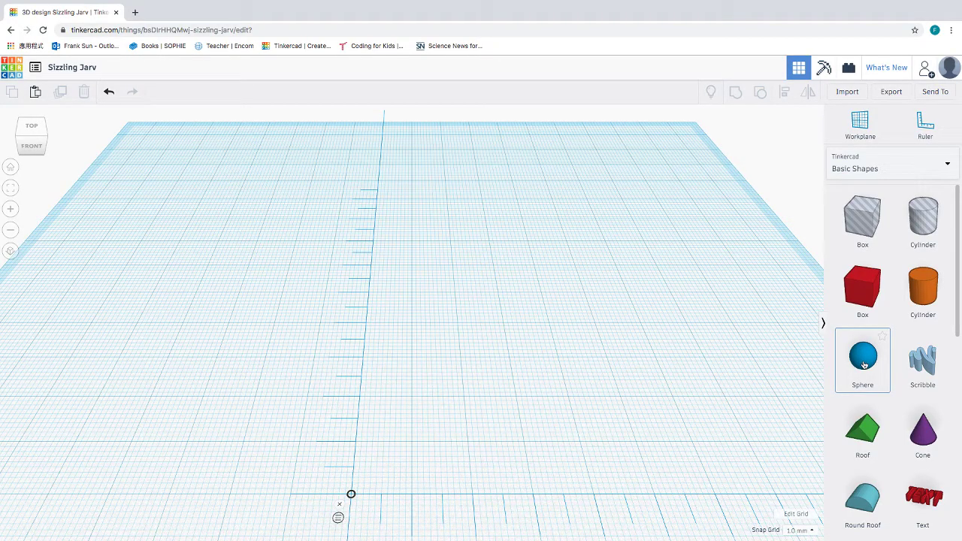
# Drop a 20 × 20 × 20 mm sphere onto the middle of the workplane and deselect it.
pyautogui.moveTo(863, 364); pyautogui.dragTo(416, 422)
pyautogui.moveTo(525, 408)
pyautogui.mouseDown(button='right')
pyautogui.moveTo(530, 383)
pyautogui.moveTo(530, 390)
pyautogui.mouseUp(button='right')
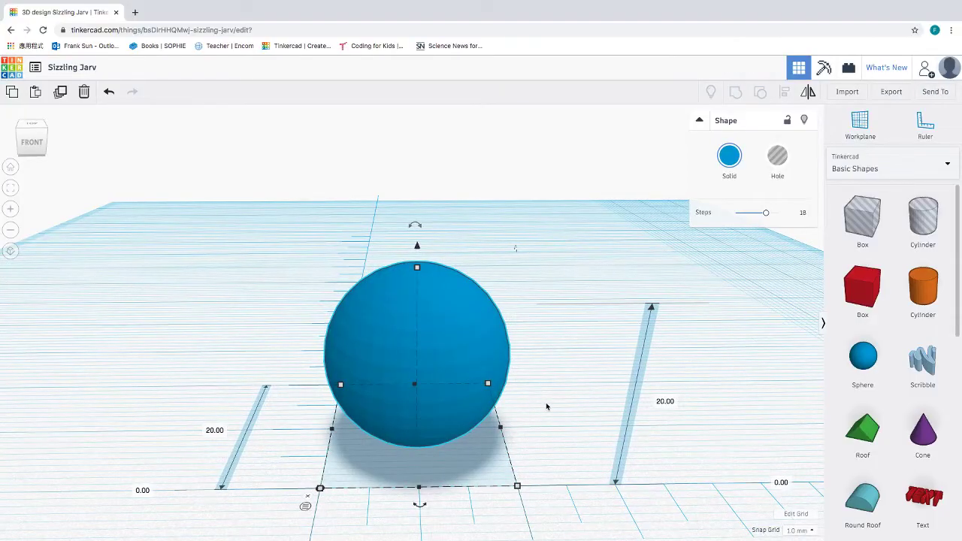
pyautogui.click(546, 406)
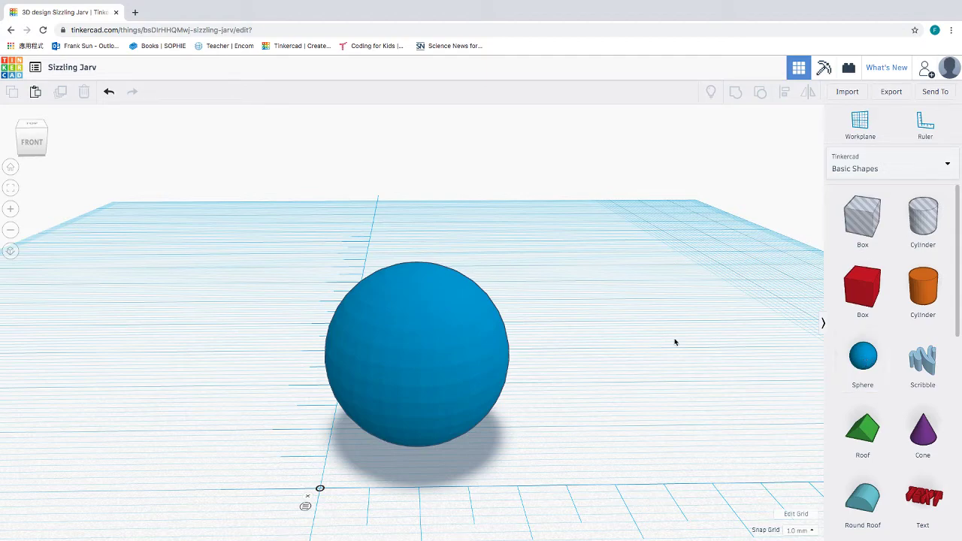
# Add a box hole beside the sphere and raise it to 15 mm elevation.
pyautogui.click(863, 218)
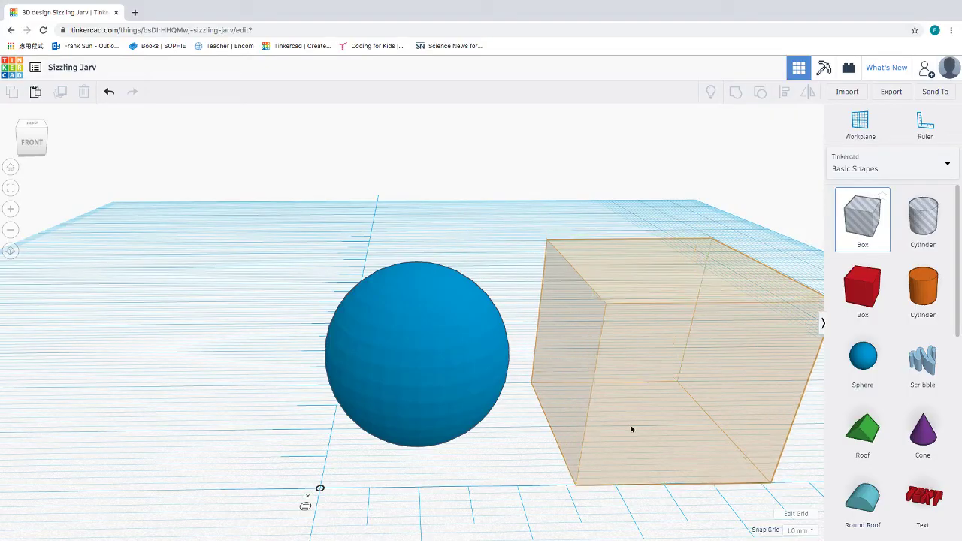
pyautogui.click(631, 429)
pyautogui.moveTo(645, 428); pyautogui.dragTo(648, 429, button='right')
pyautogui.scroll(4, 648, 428)
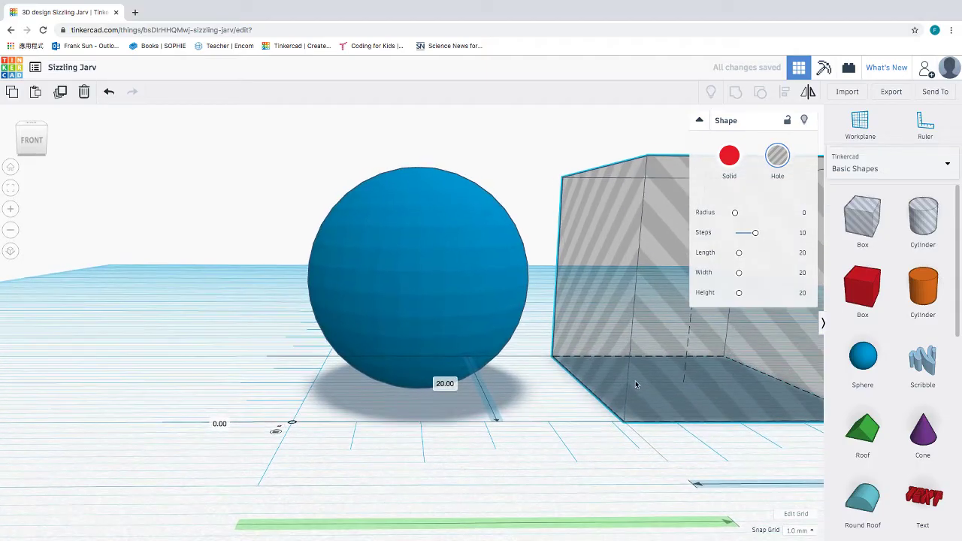
pyautogui.scroll(3, 635, 384)
pyautogui.scroll(-3, 635, 385)
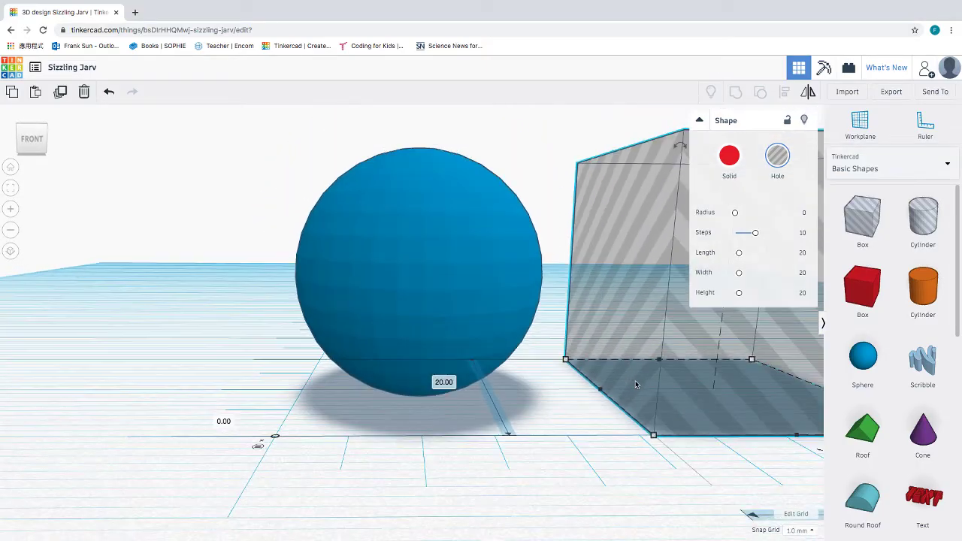
pyautogui.scroll(-3, 635, 384)
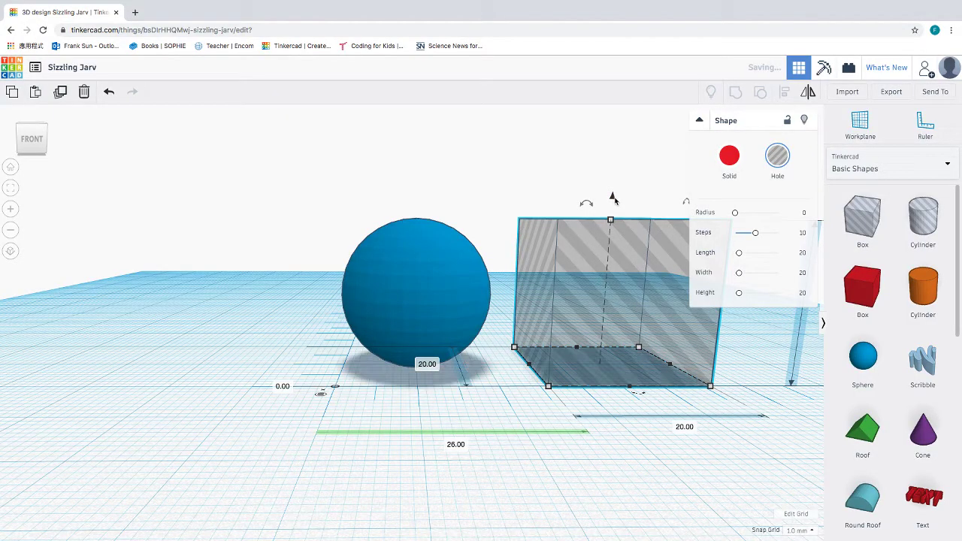
pyautogui.moveTo(613, 197); pyautogui.dragTo(615, 143)
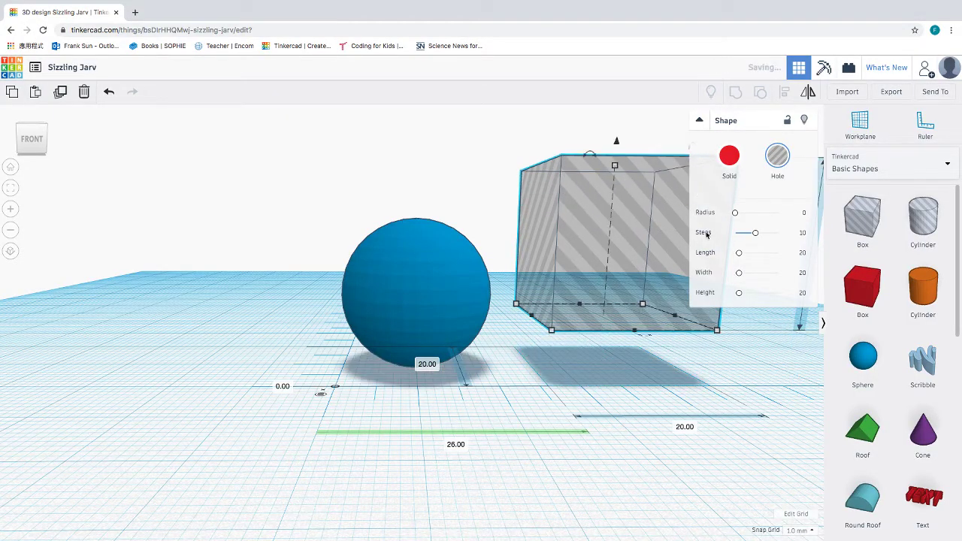
pyautogui.scroll(-3, 711, 379)
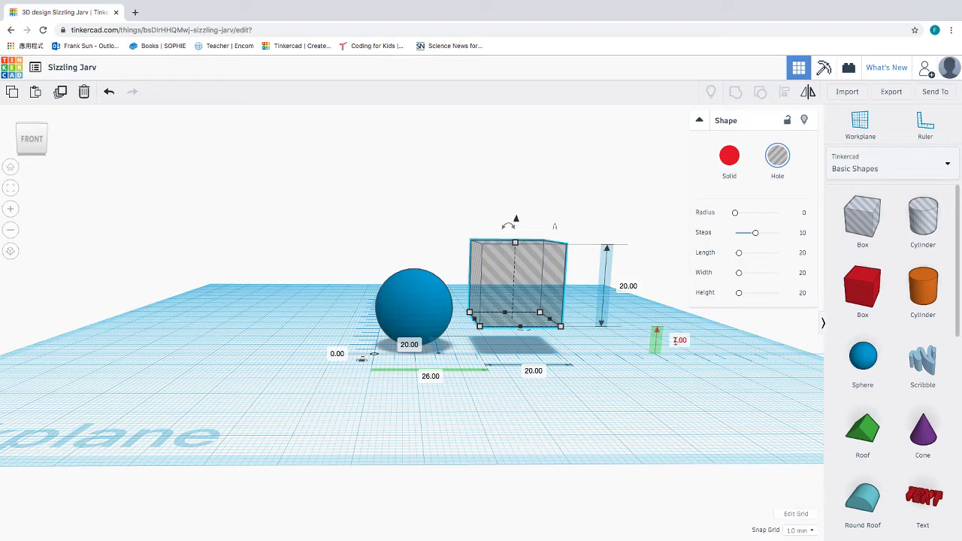
pyautogui.click(674, 340)
pyautogui.write('15')
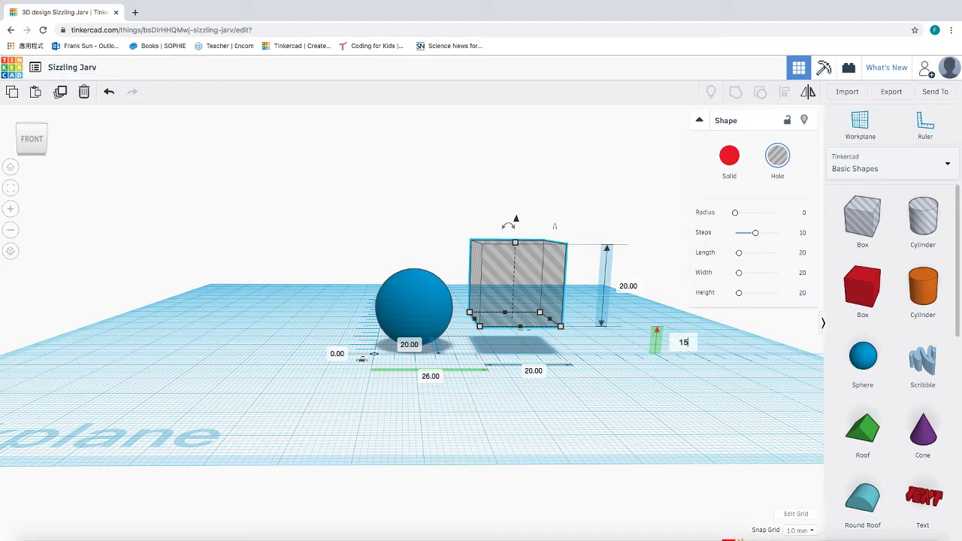
pyautogui.press('Return')
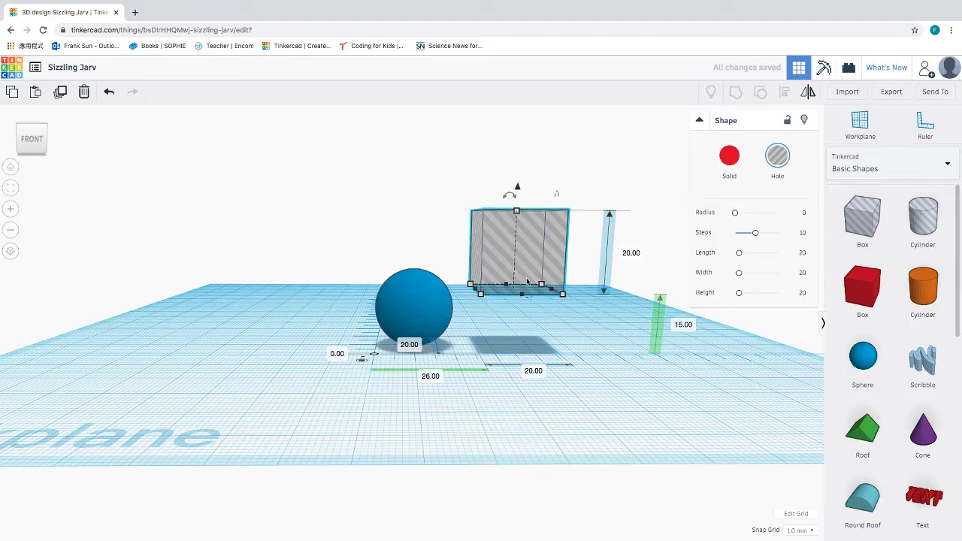
# Align the box hole over the sphere with offset 0 and group them into a flat-topped dome.
pyautogui.moveTo(573, 342); pyautogui.dragTo(474, 459, button='right')
pyautogui.scroll(5, 426, 452)
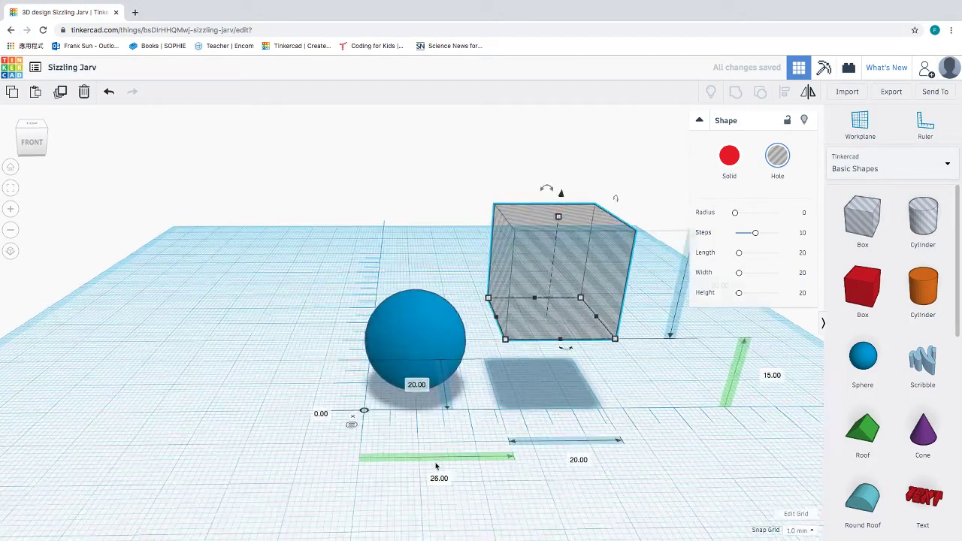
pyautogui.click(440, 481)
pyautogui.write('0')
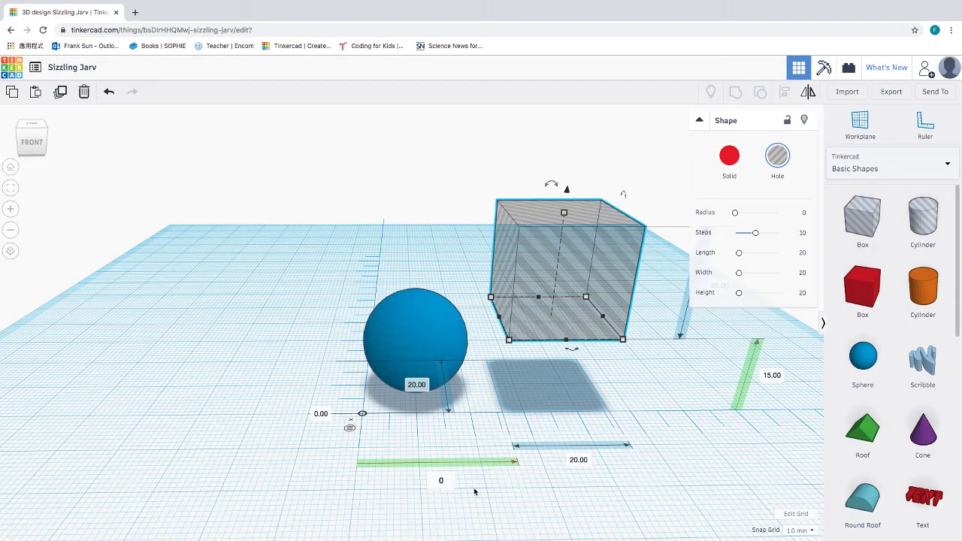
pyautogui.press('Return')
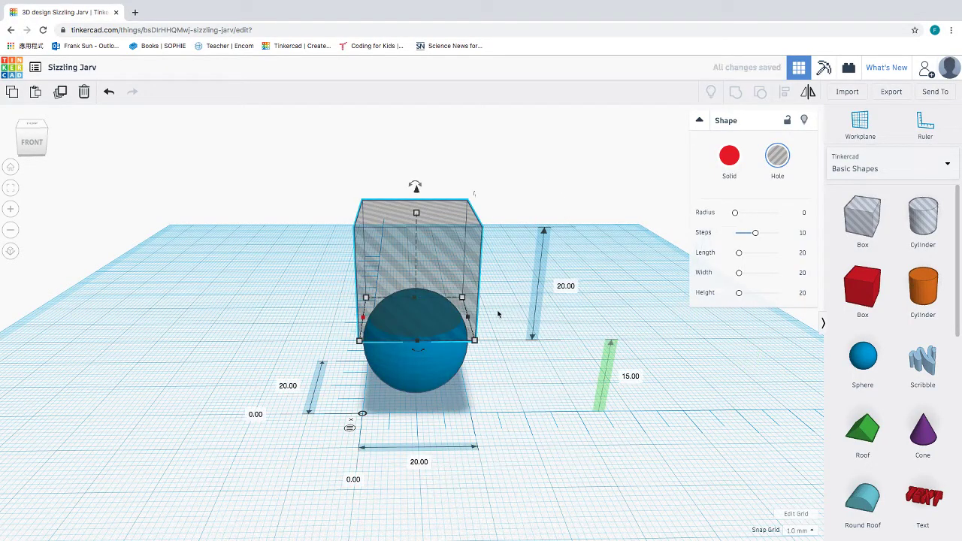
pyautogui.click(498, 314)
pyautogui.moveTo(523, 259); pyautogui.dragTo(355, 410)
pyautogui.click(736, 91)
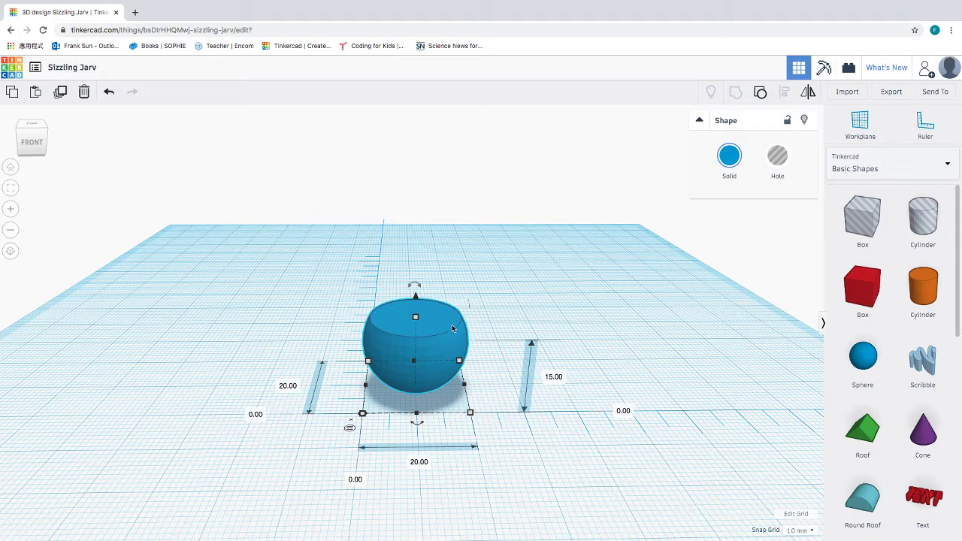
pyautogui.click(595, 344)
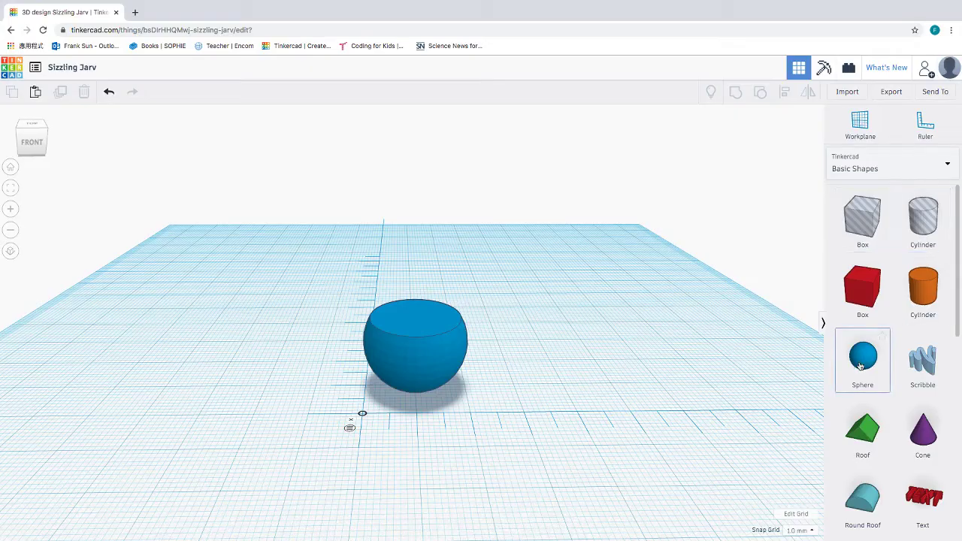
# Add a new sphere as a hole sized 16 × 16 × 16 mm.
pyautogui.moveTo(860, 366); pyautogui.dragTo(591, 382)
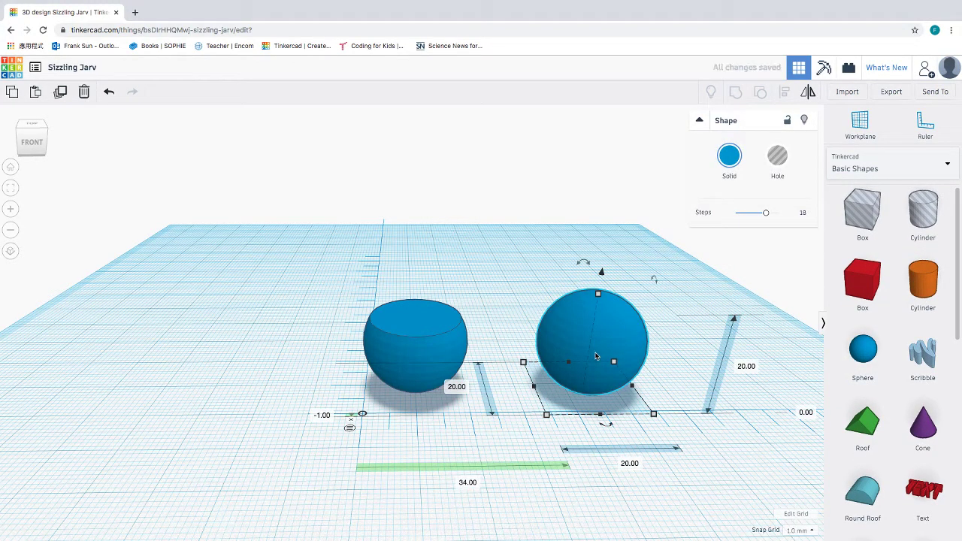
pyautogui.click(779, 159)
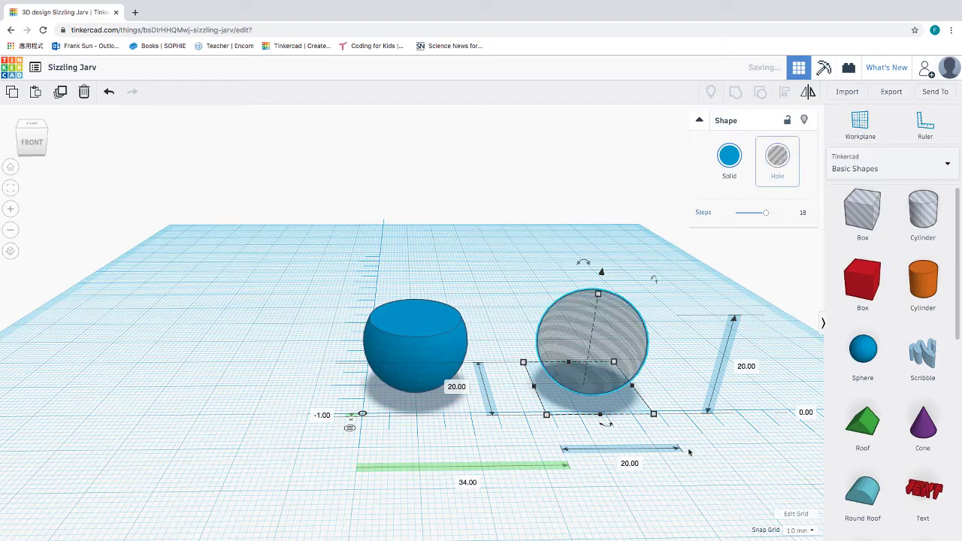
pyautogui.click(629, 463)
pyautogui.write('16')
pyautogui.press('Tab')
pyautogui.write('16')
pyautogui.click(724, 367)
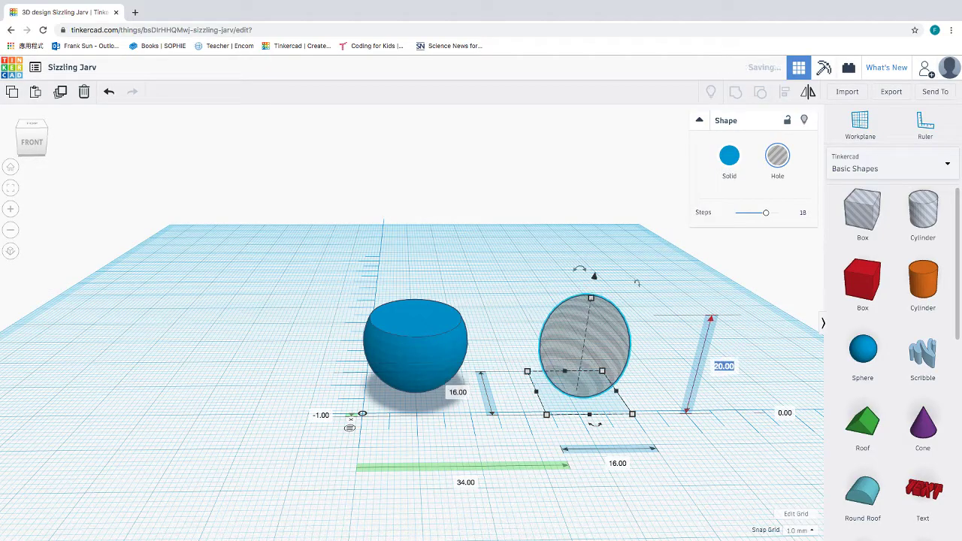
pyautogui.write('16')
pyautogui.press('Return')
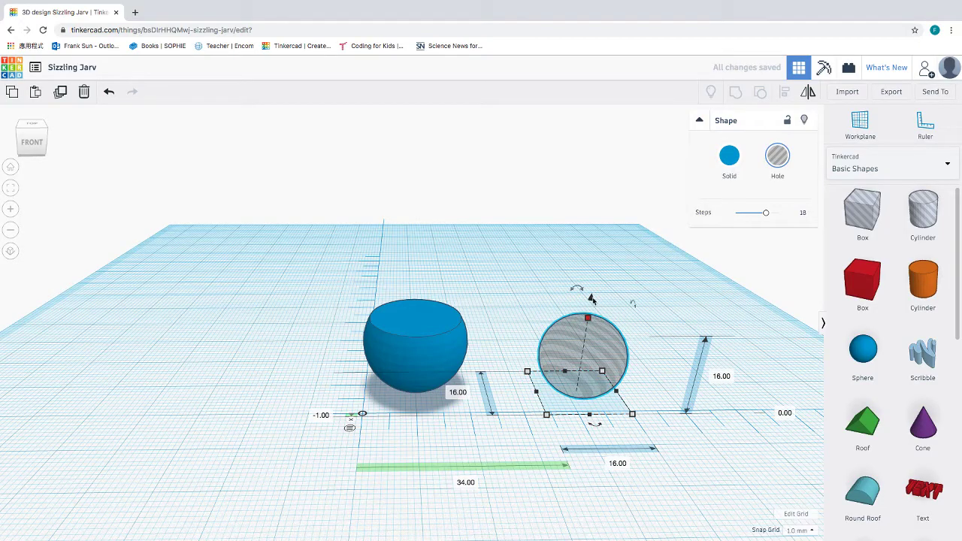
# Lift the sphere hole 2 mm, move it inside the dome, and group them.
pyautogui.moveTo(591, 299); pyautogui.dragTo(592, 286)
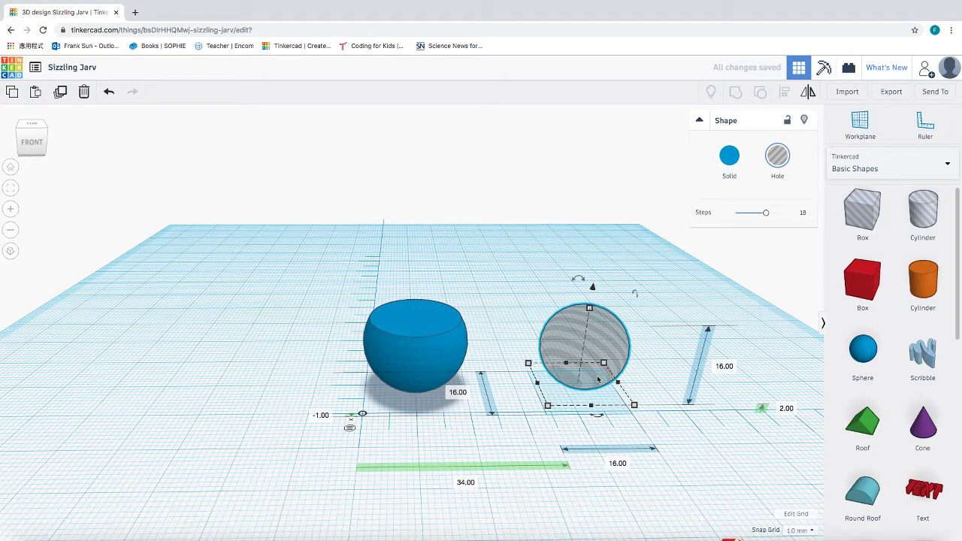
pyautogui.moveTo(597, 379); pyautogui.dragTo(417, 365)
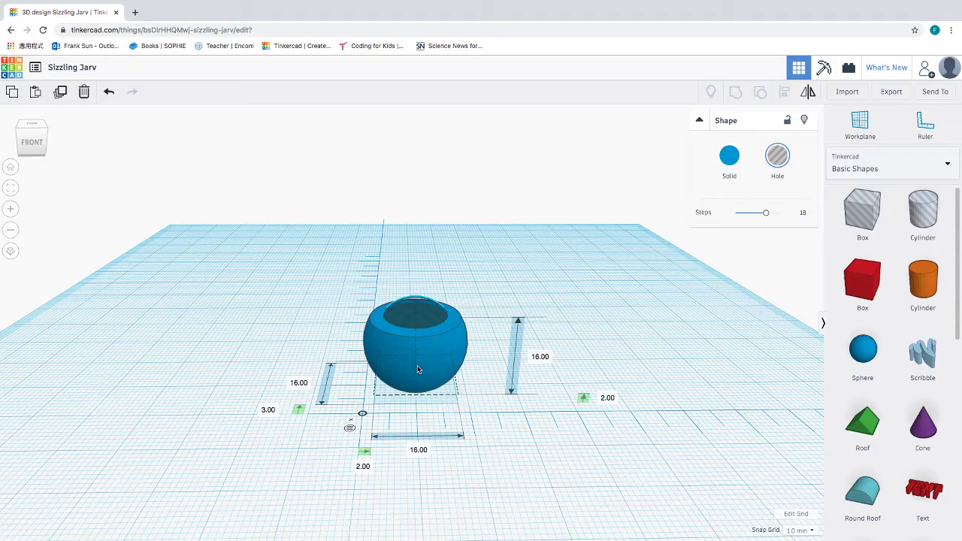
pyautogui.moveTo(417, 371); pyautogui.dragTo(417, 369)
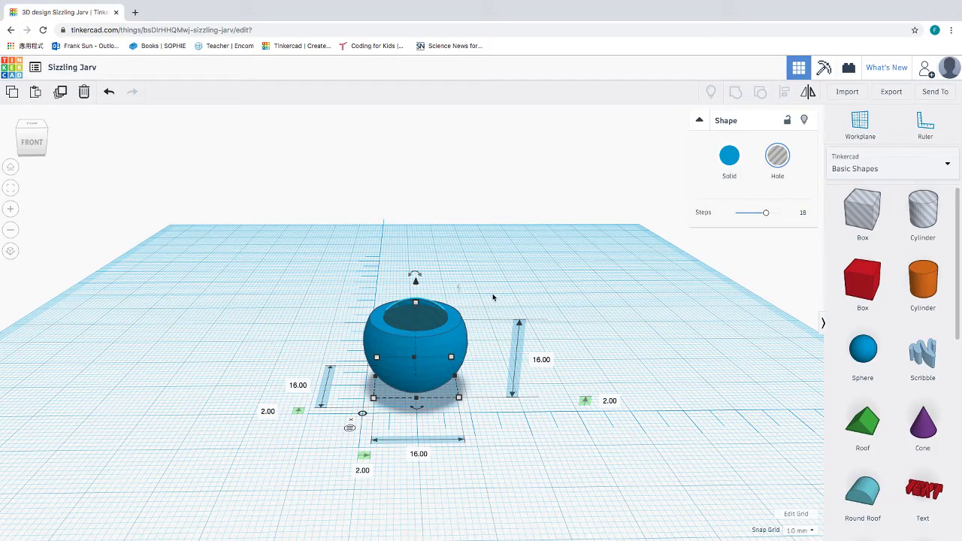
pyautogui.moveTo(491, 295); pyautogui.dragTo(373, 403)
pyautogui.keyDown('shift'); pyautogui.click(421, 379); pyautogui.keyUp('shift')
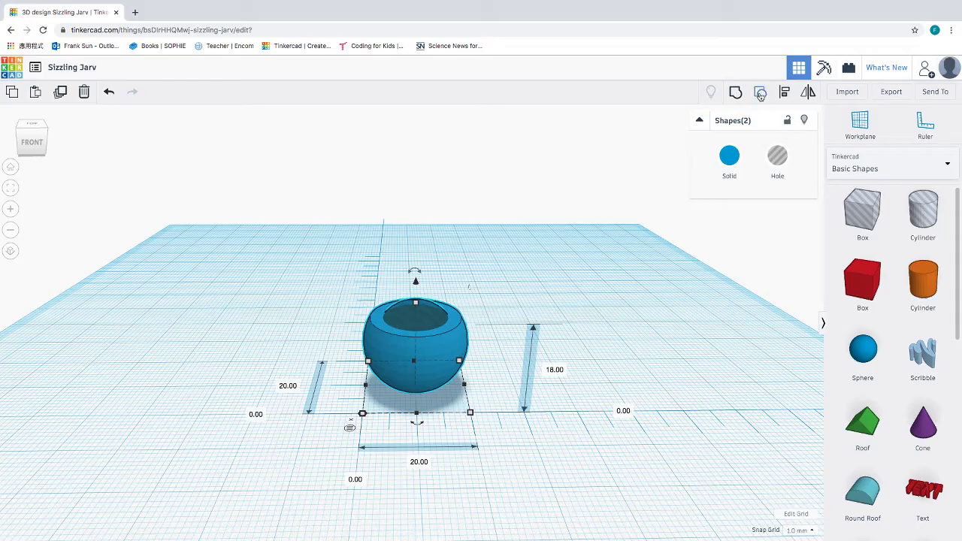
pyautogui.click(736, 93)
# Add a new sphere beside the bowl and resize it to 15 × 15 × 15 mm.
pyautogui.click(623, 356)
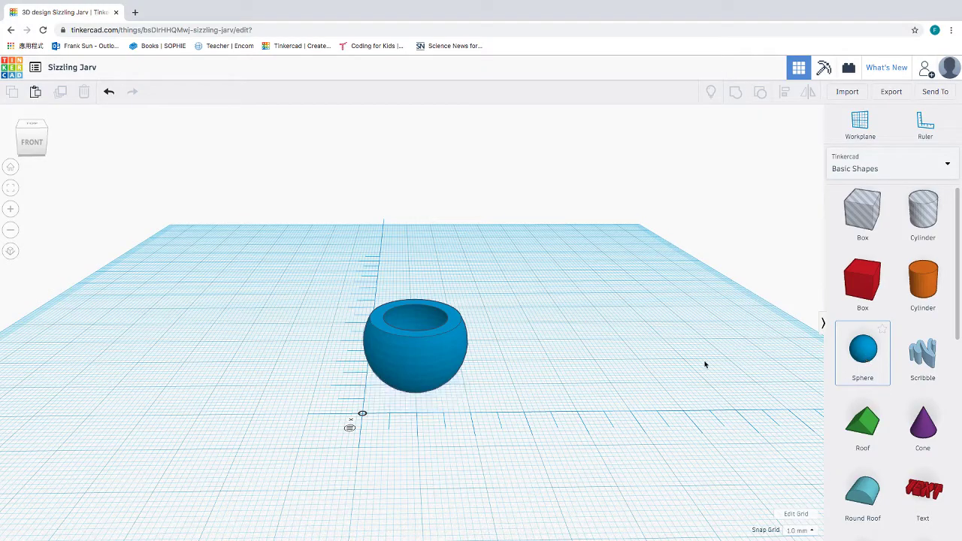
pyautogui.moveTo(691, 365); pyautogui.dragTo(556, 388)
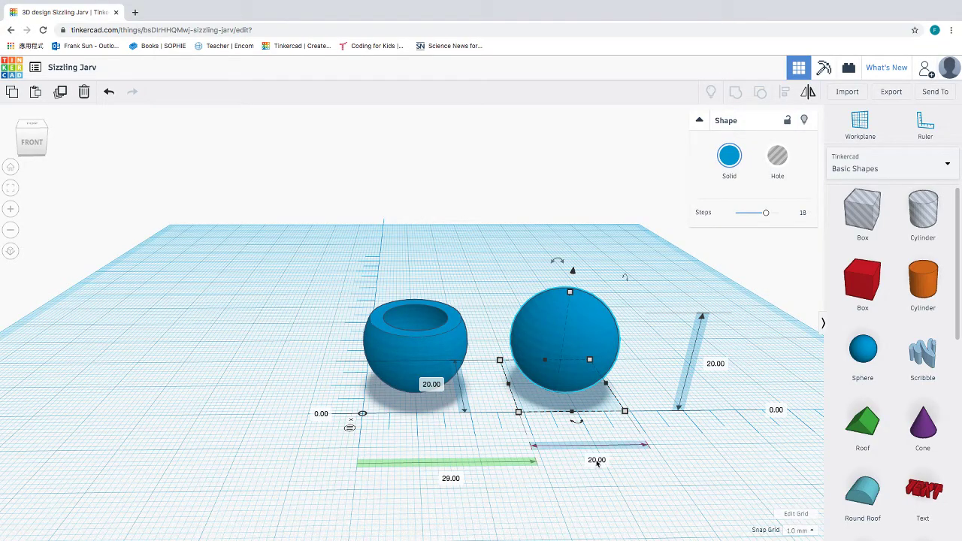
pyautogui.scroll(-1, 589, 458)
pyautogui.scroll(4, 558, 446)
pyautogui.scroll(2, 558, 449)
pyautogui.scroll(-3, 558, 448)
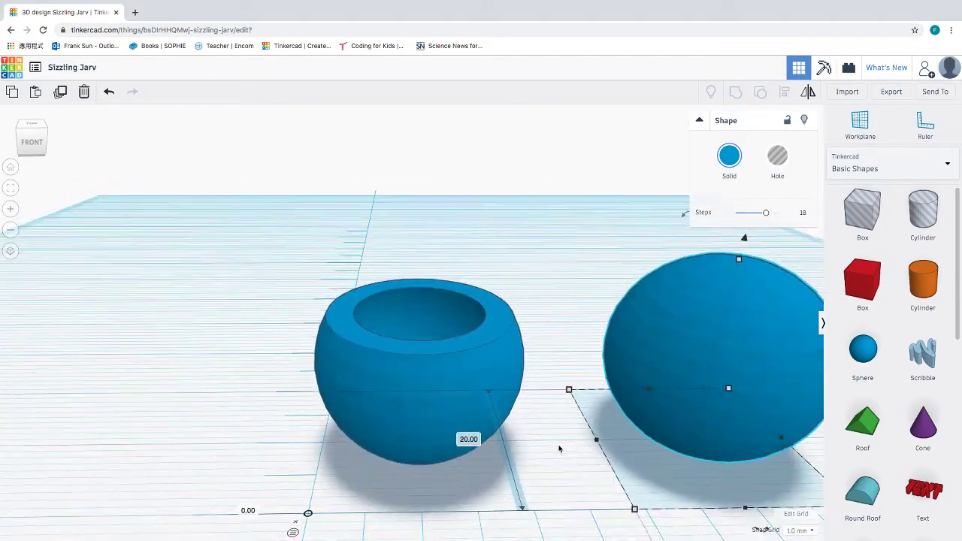
pyautogui.scroll(-3, 559, 448)
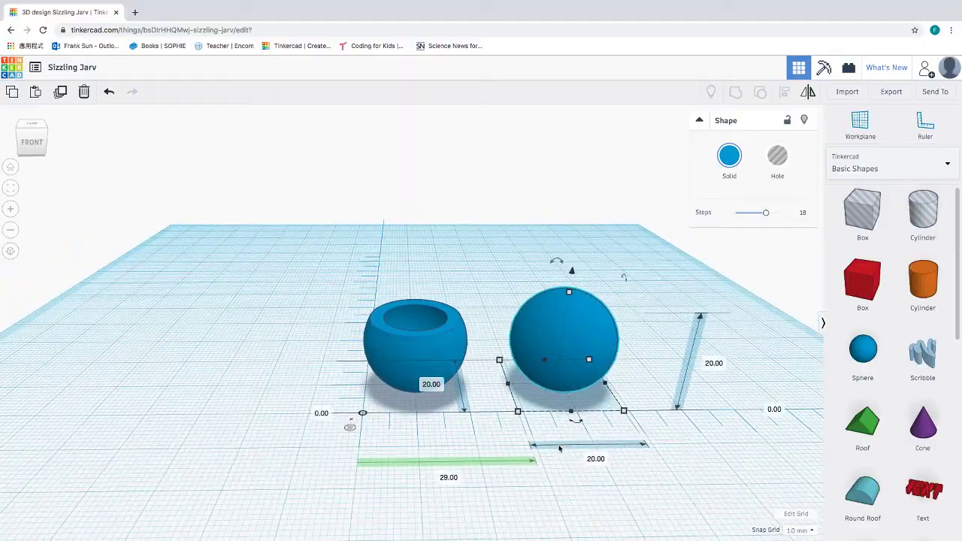
pyautogui.click(594, 459)
pyautogui.write('15')
pyautogui.click(430, 386)
pyautogui.write('15')
pyautogui.click(687, 365)
pyautogui.write('15')
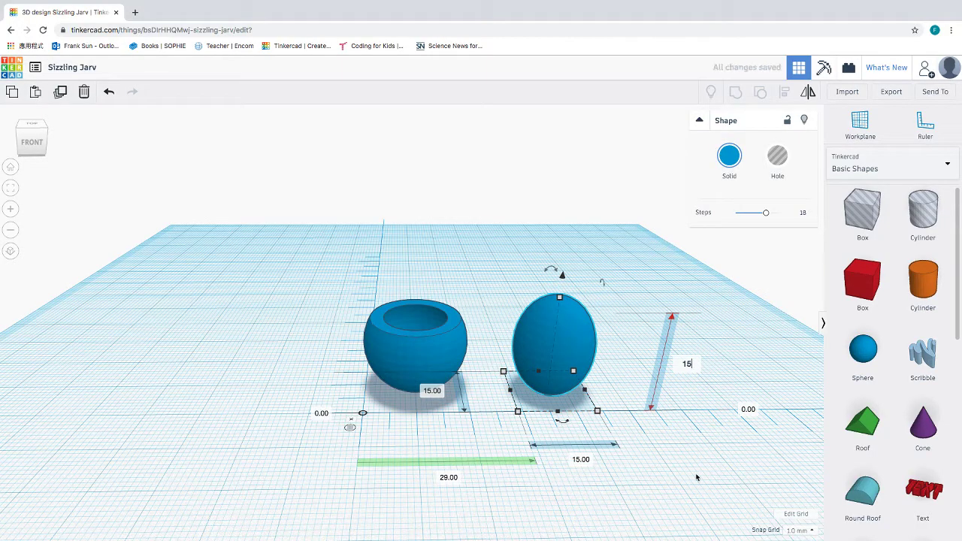
pyautogui.press('Return')
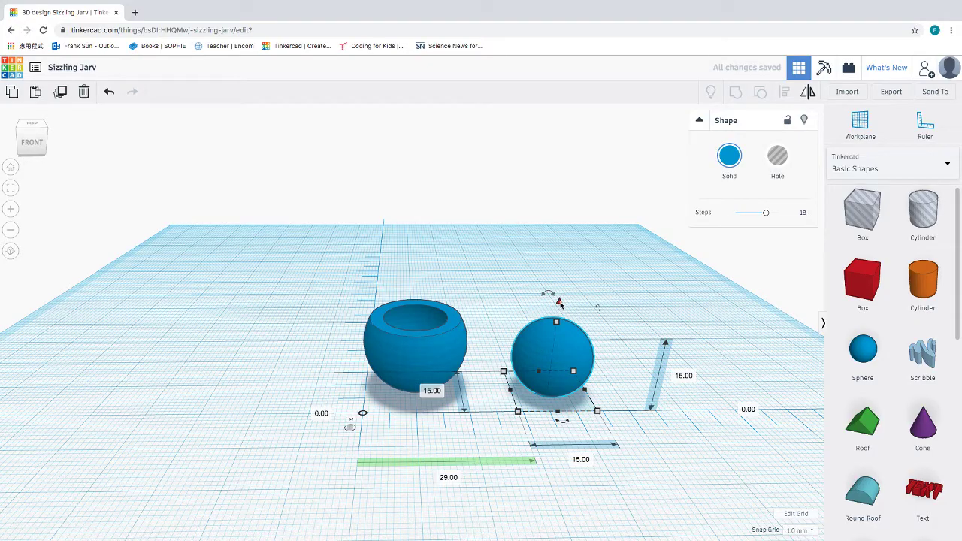
# Raise the 15 mm sphere to 2.5 mm elevation.
pyautogui.moveTo(559, 302); pyautogui.dragTo(560, 293)
pyautogui.click(751, 406)
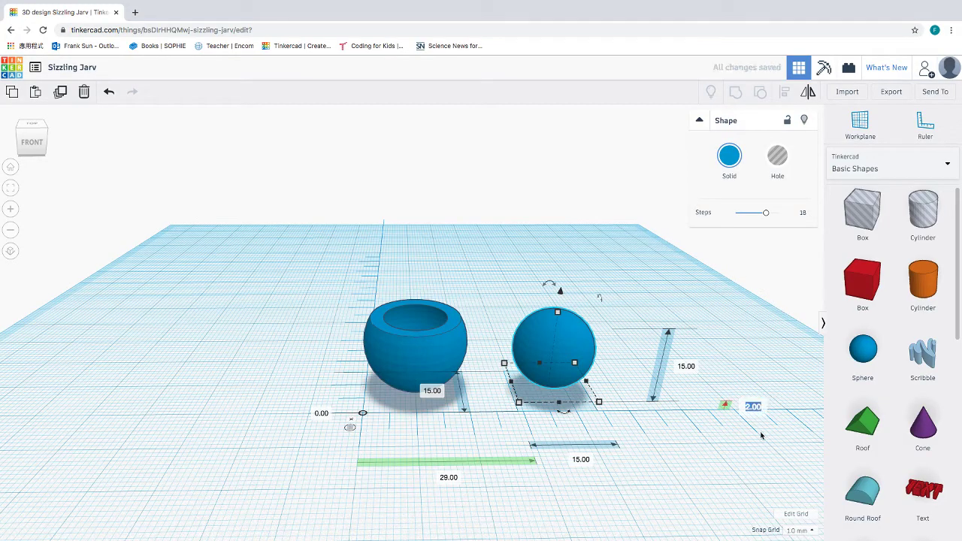
pyautogui.write('2.5')
pyautogui.press('Return')
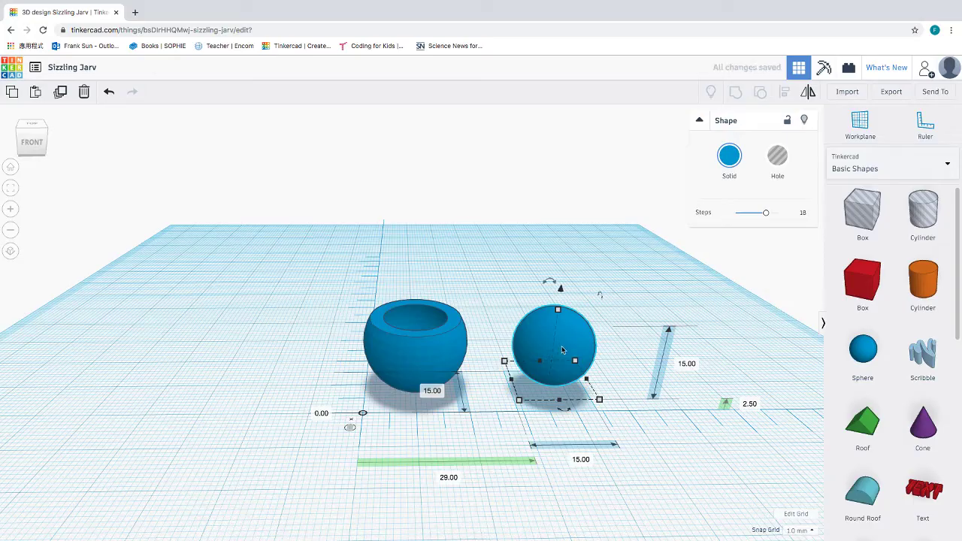
# Move the sphere into the bowl and set both offsets to 2.5 mm.
pyautogui.moveTo(561, 344); pyautogui.dragTo(401, 337)
pyautogui.click(275, 407)
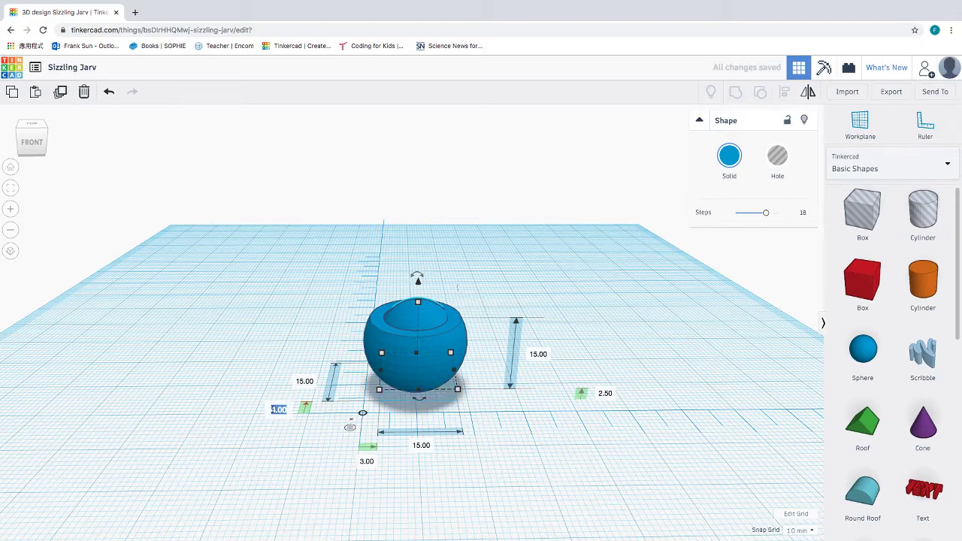
pyautogui.write('2.5')
pyautogui.click(367, 463)
pyautogui.write('2.5')
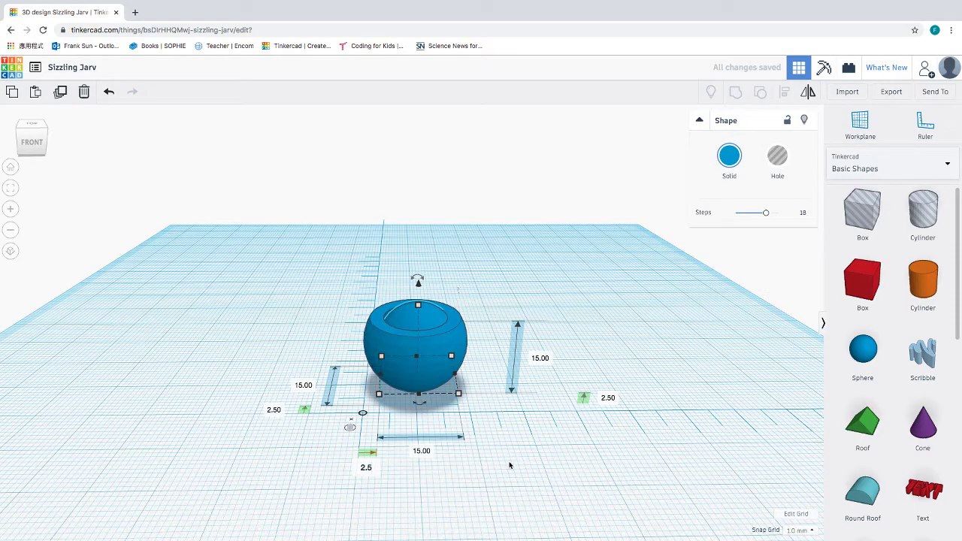
pyautogui.press('Return')
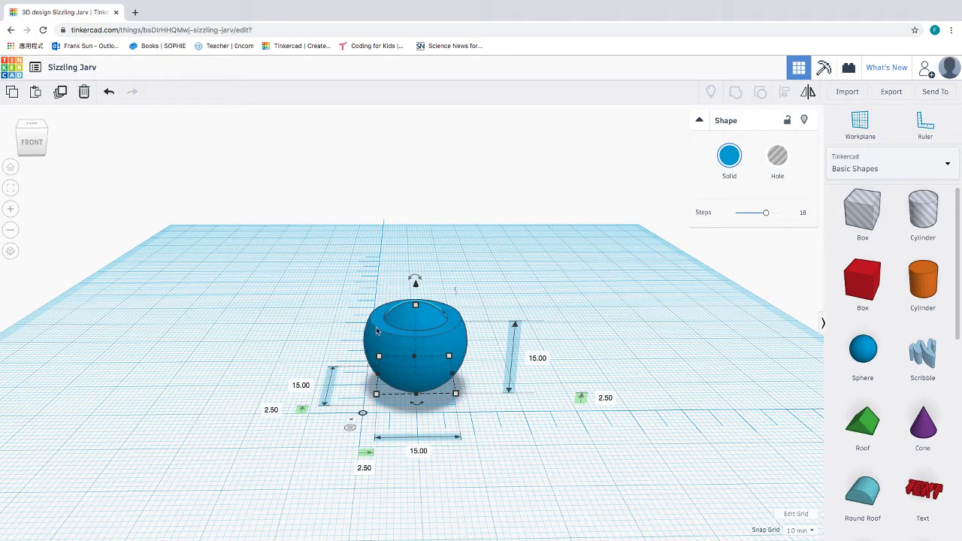
# Add an orange cylinder, resize it to 4 × 4 mm, and set it beside the bowl.
pyautogui.click(511, 292)
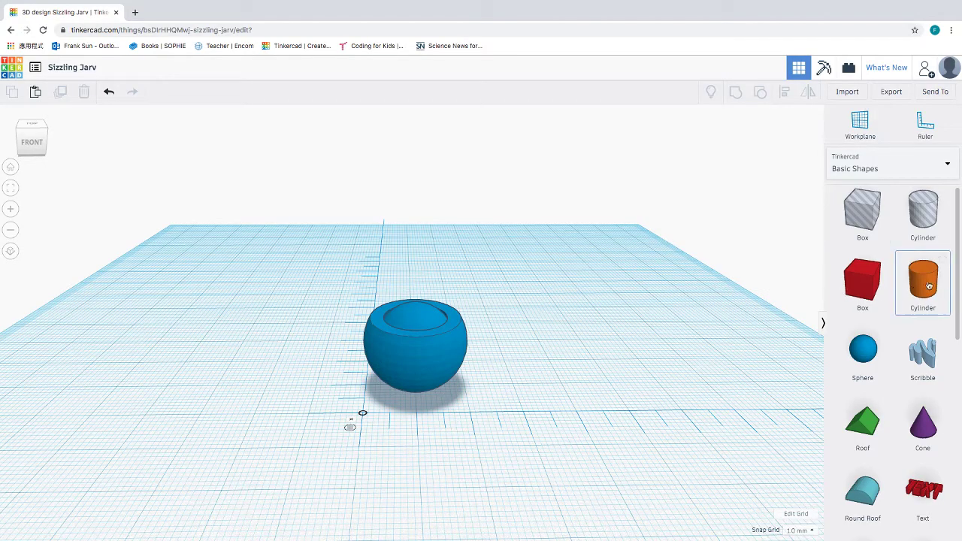
pyautogui.moveTo(863, 308); pyautogui.dragTo(594, 374)
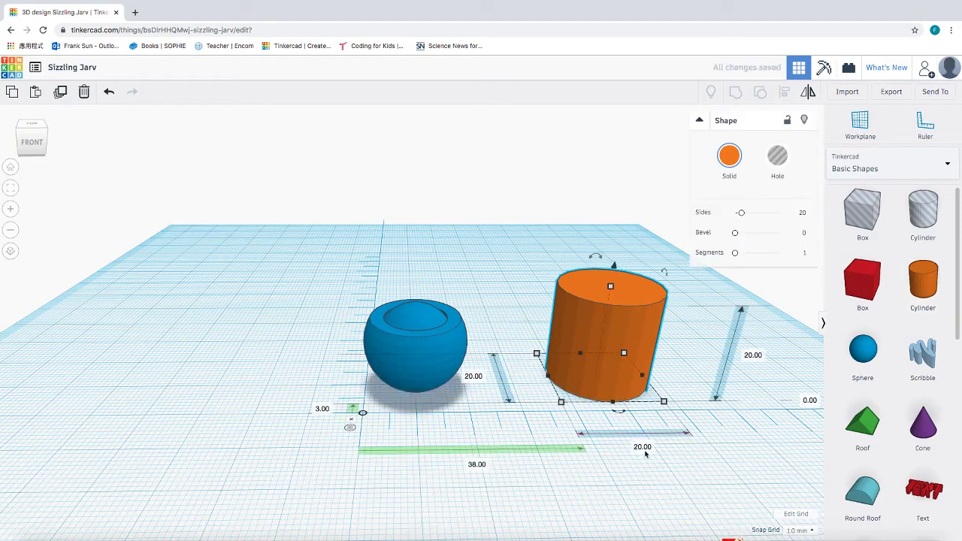
pyautogui.click(643, 448)
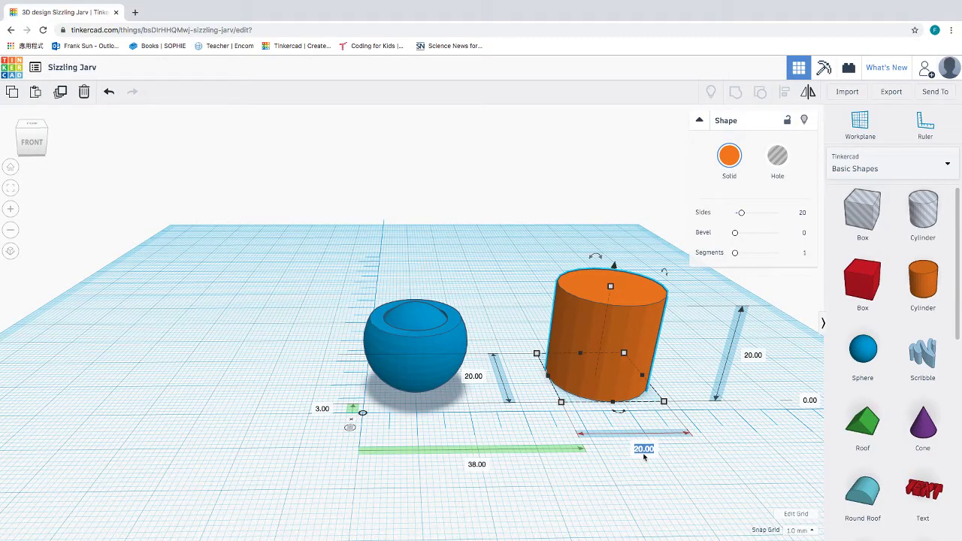
pyautogui.write('4')
pyautogui.press('Tab')
pyautogui.write('4')
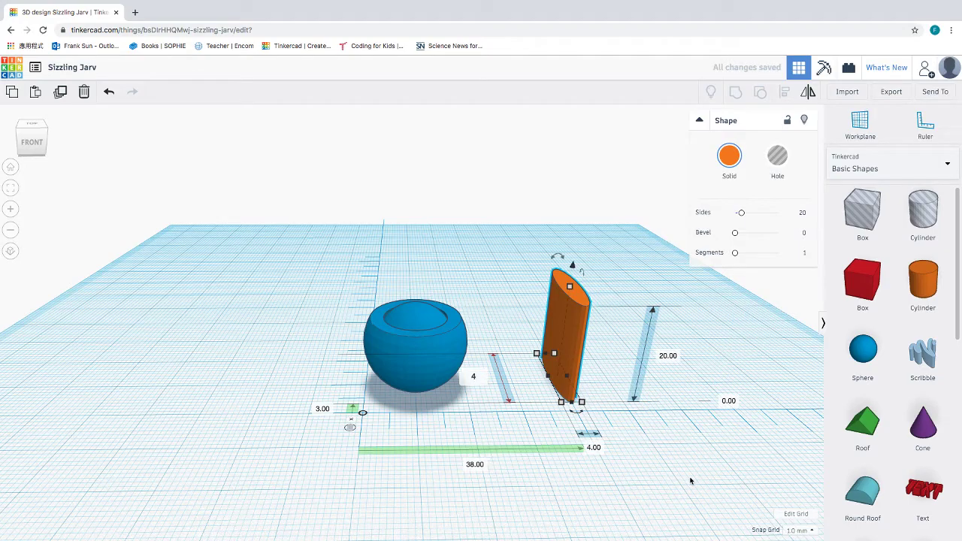
pyautogui.press('Return')
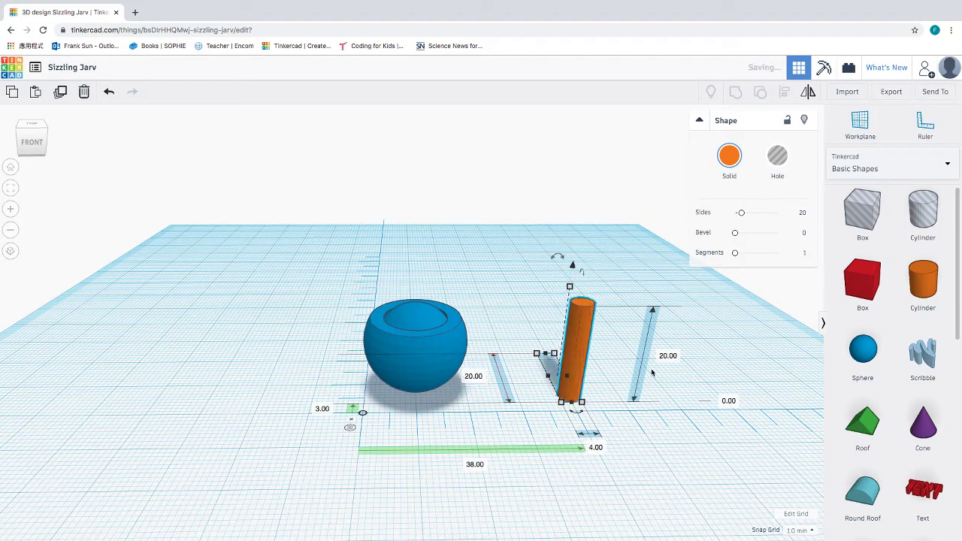
pyautogui.moveTo(574, 380)
pyautogui.mouseDown()
pyautogui.moveTo(576, 353)
pyautogui.moveTo(570, 368)
pyautogui.mouseUp()
pyautogui.scroll(-3, 417, 323)
pyautogui.scroll(5, 417, 323)
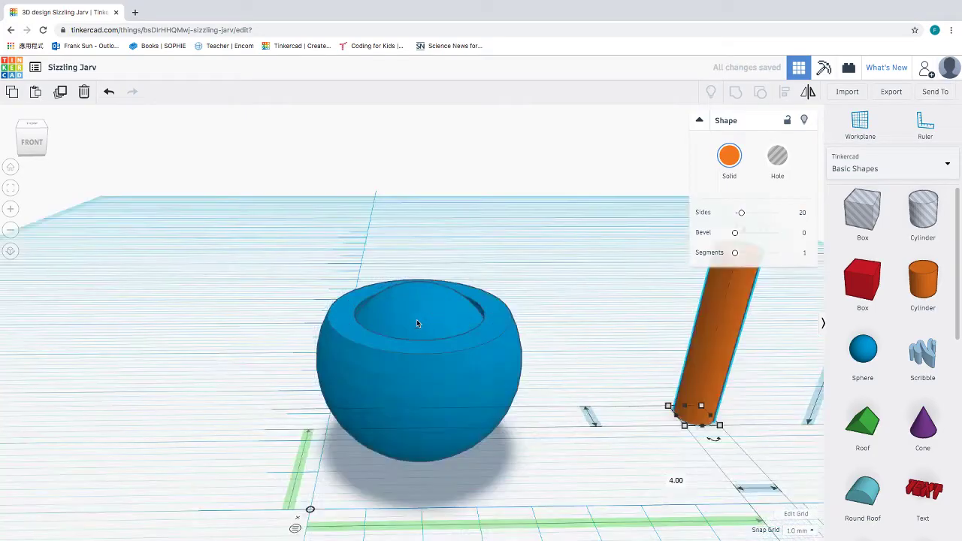
pyautogui.scroll(-5, 417, 323)
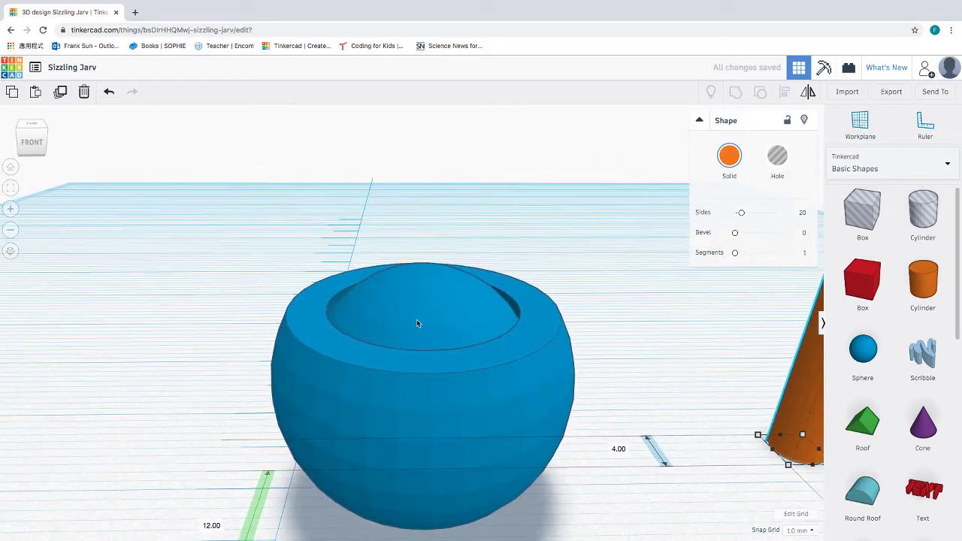
# Colour the inner sphere solid orange.
pyautogui.click(419, 315)
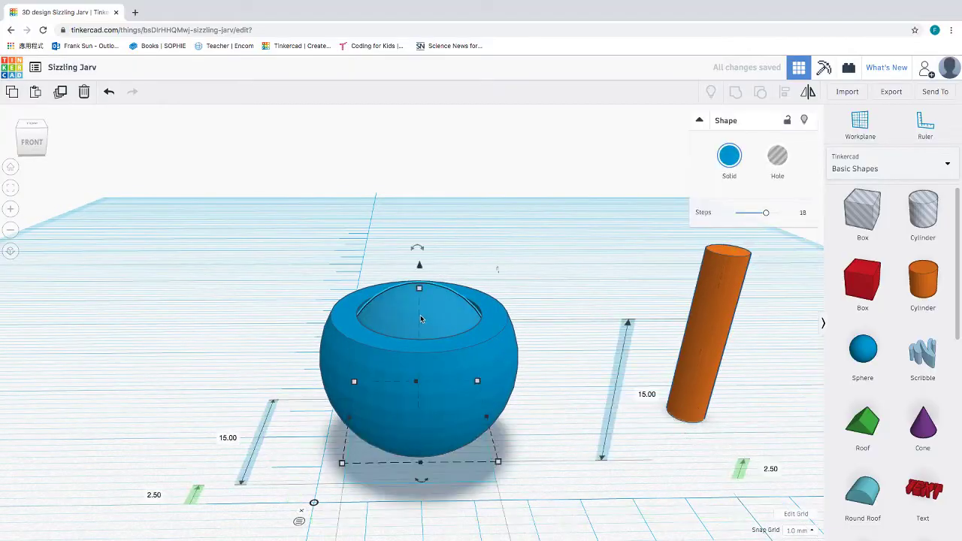
pyautogui.click(724, 158)
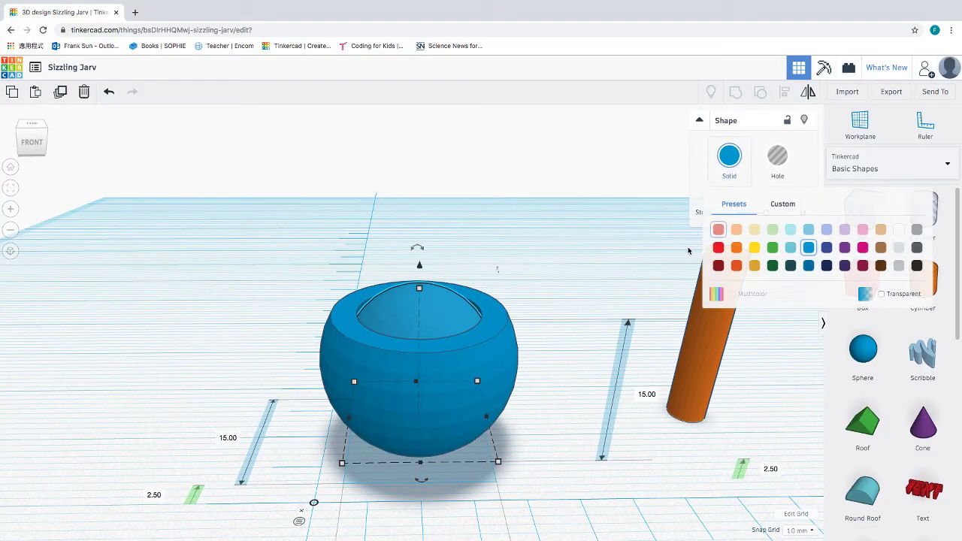
pyautogui.click(736, 248)
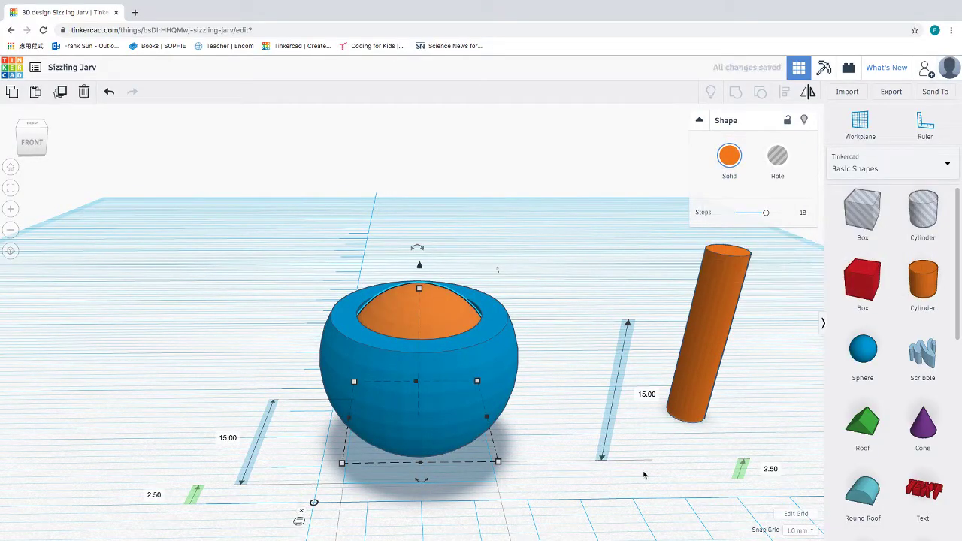
# Raise the 4 mm post to 10 mm elevation and move it onto the ball's top.
pyautogui.click(690, 393)
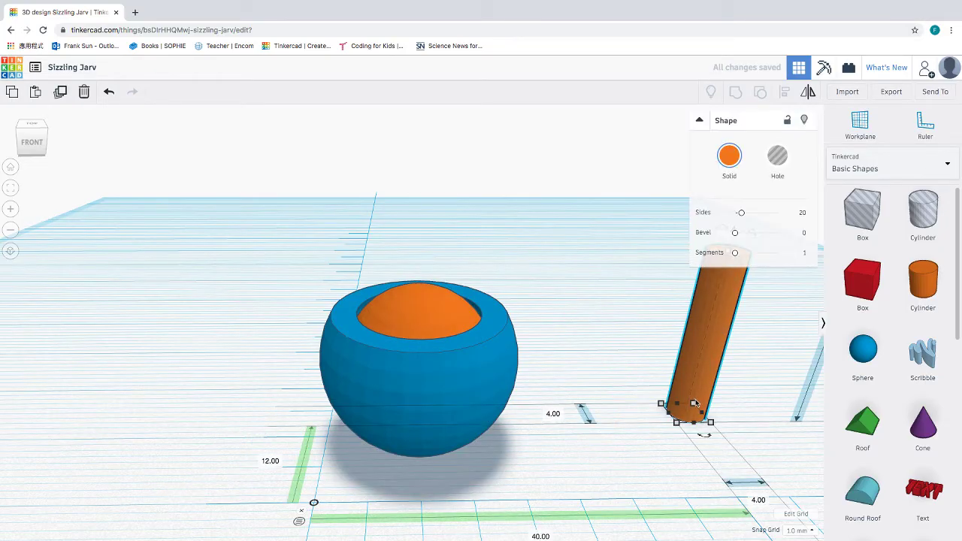
pyautogui.scroll(-5, 649, 446)
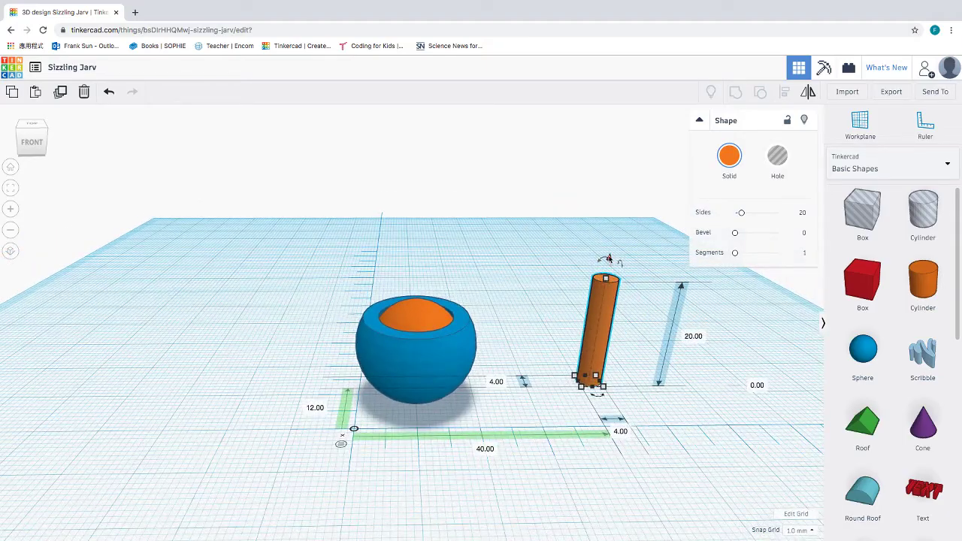
pyautogui.moveTo(608, 258); pyautogui.dragTo(610, 209)
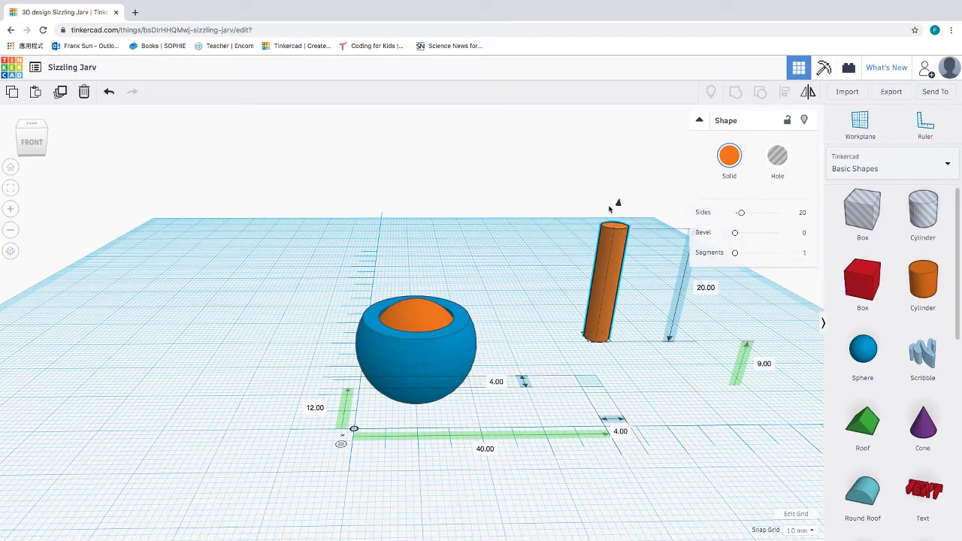
pyautogui.click(766, 366)
pyautogui.write('10')
pyautogui.press('Return')
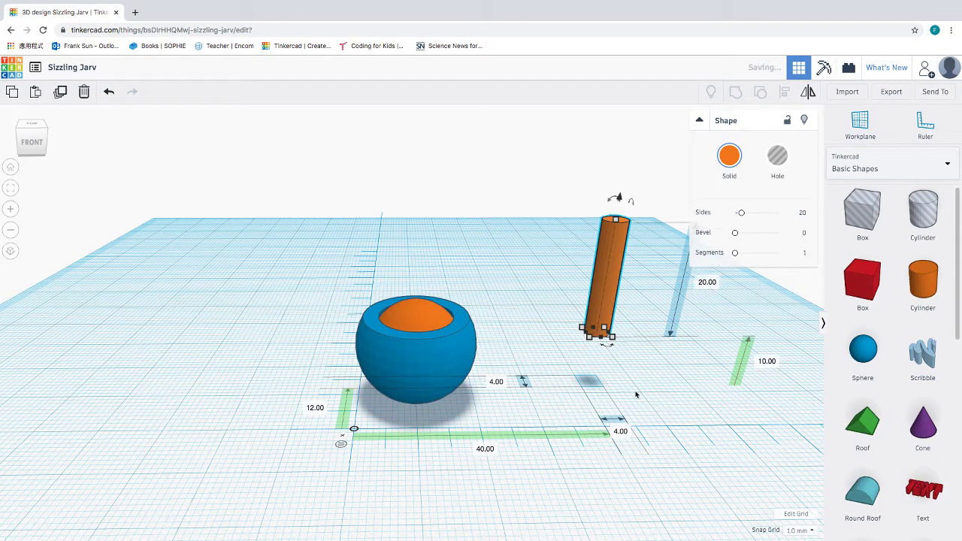
pyautogui.moveTo(607, 316); pyautogui.dragTo(413, 323)
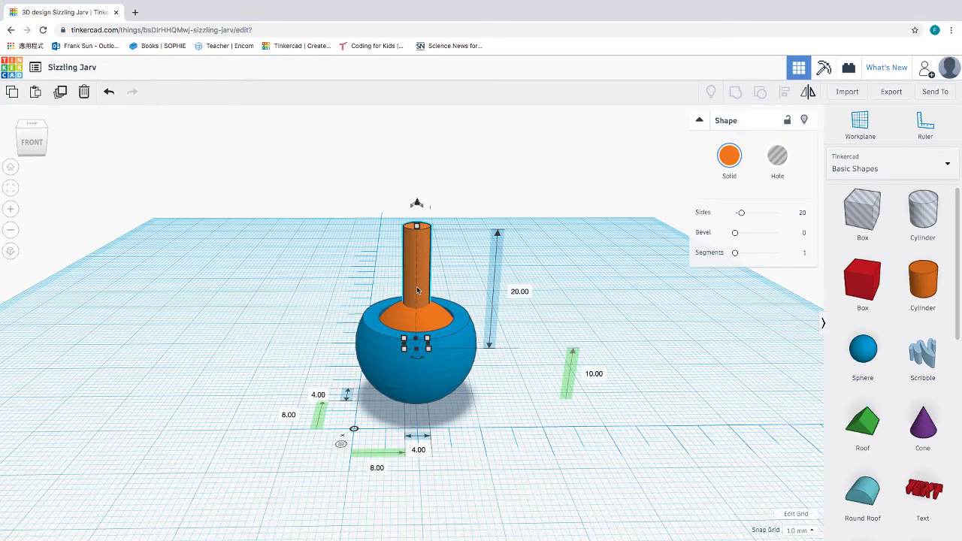
# Select the orange ball and the post together and group them, then deselect.
pyautogui.click(440, 322)
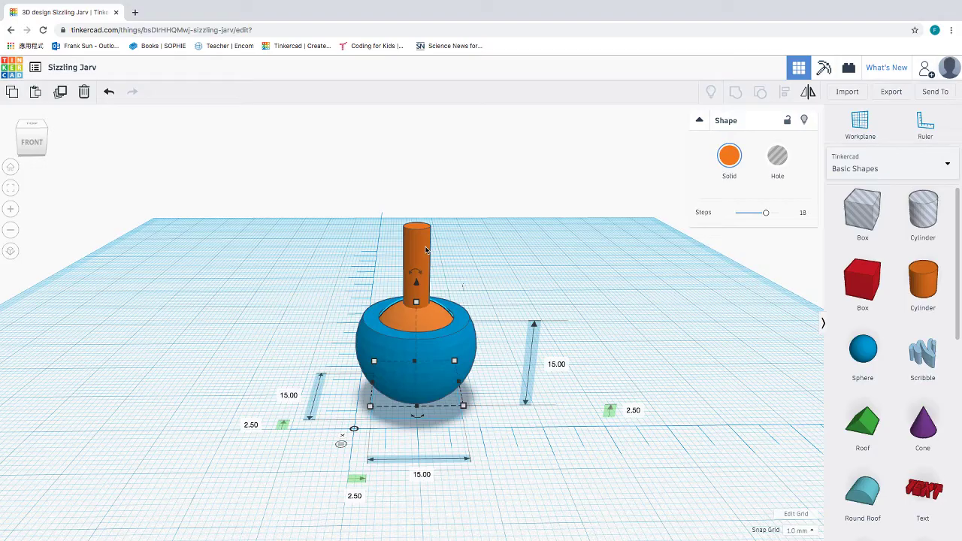
pyautogui.keyDown('shift'); pyautogui.click(425, 250); pyautogui.keyUp('shift')
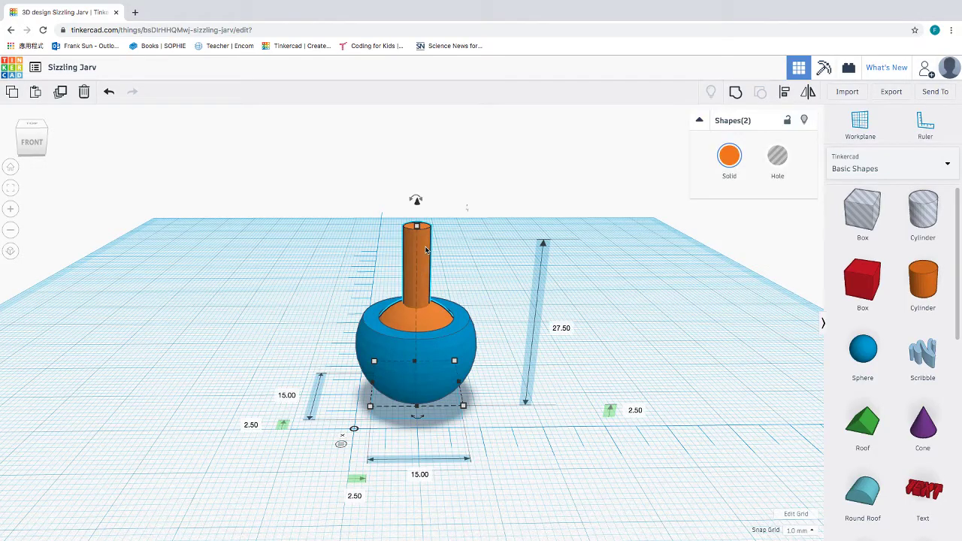
pyautogui.click(739, 93)
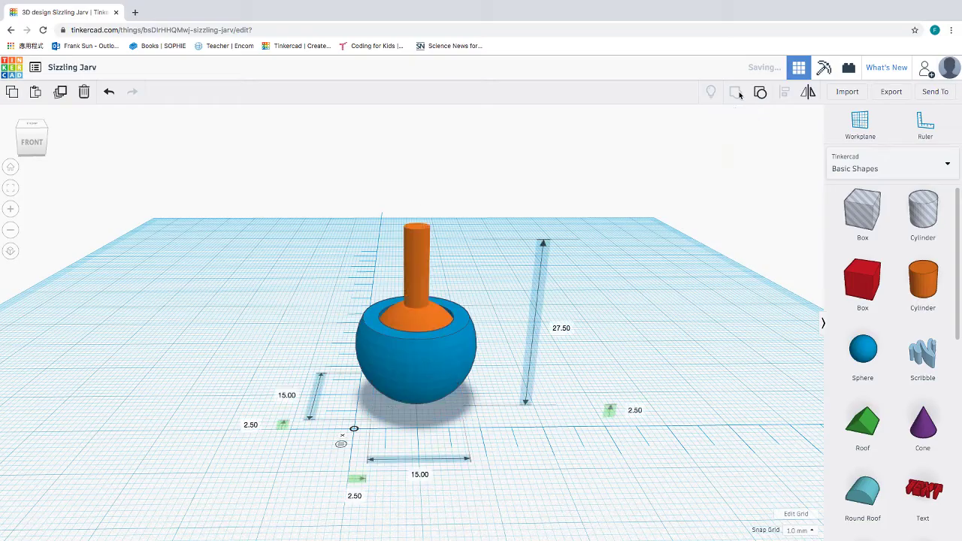
pyautogui.click(672, 273)
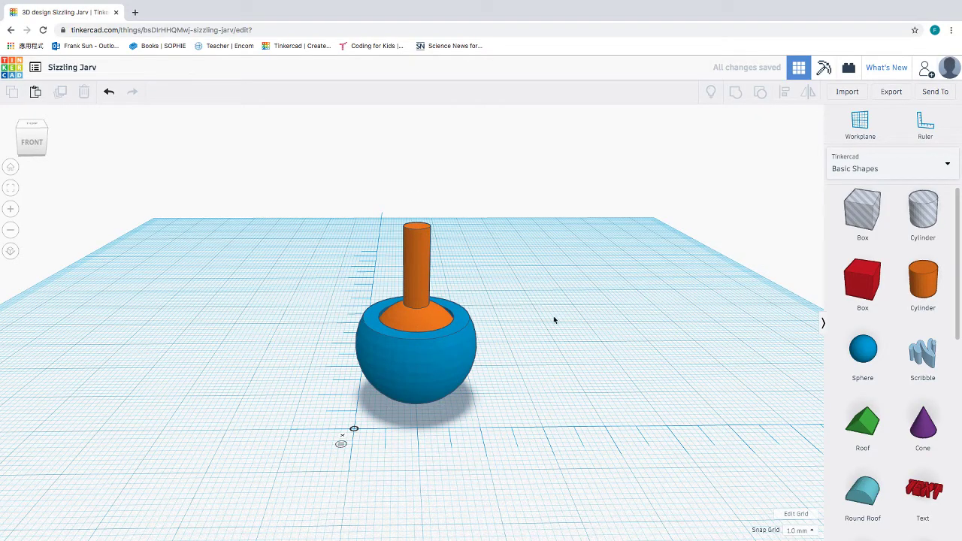
pyautogui.scroll(5, 555, 331)
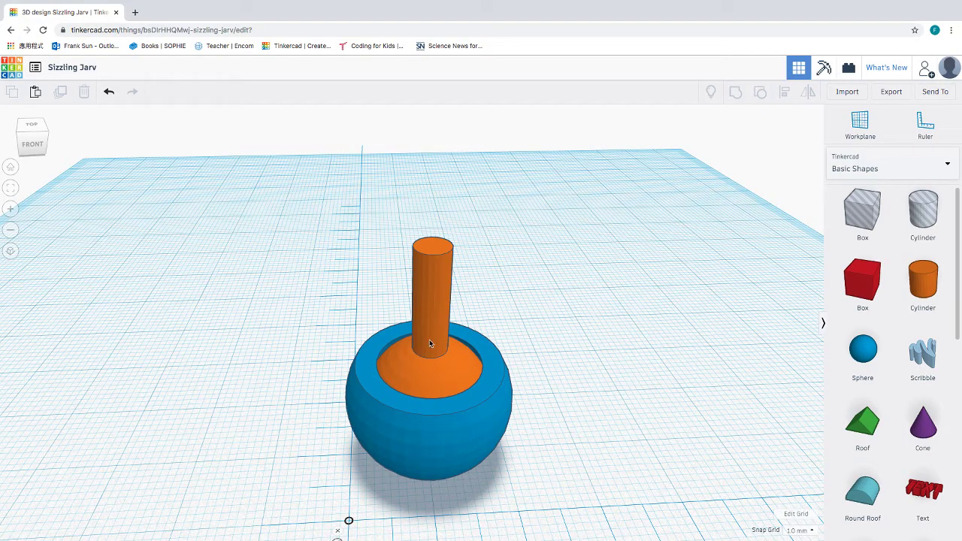
# Pull the orange ball-and-rod out of the blue bowl to 30 mm along the ruler.
pyautogui.moveTo(429, 343); pyautogui.dragTo(640, 339)
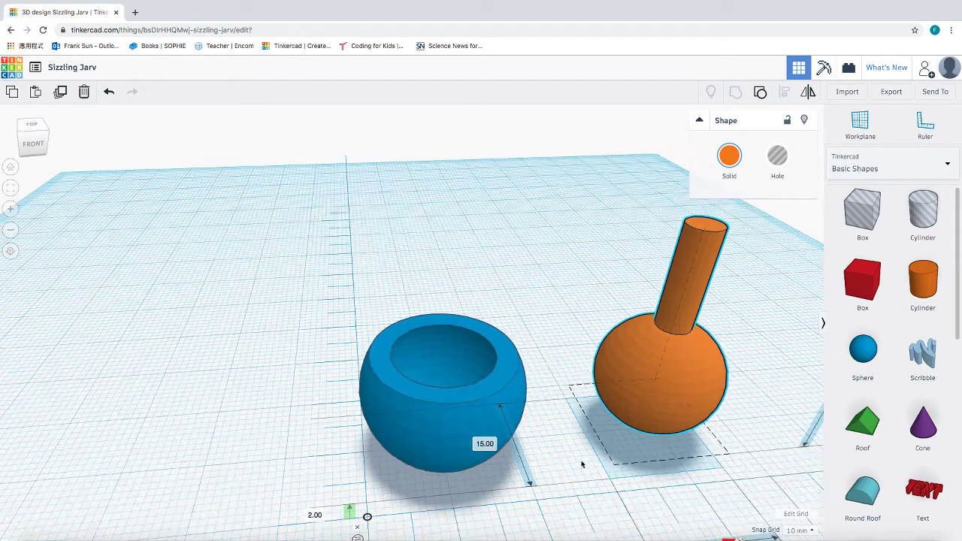
pyautogui.moveTo(583, 460); pyautogui.dragTo(586, 408, button='right')
pyautogui.moveTo(603, 451); pyautogui.dragTo(434, 433, button='right')
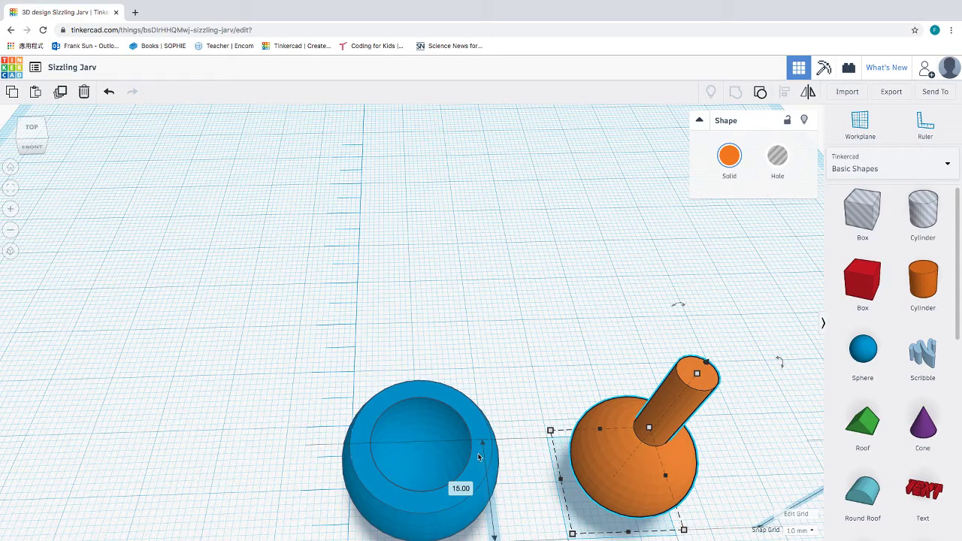
pyautogui.moveTo(525, 473); pyautogui.dragTo(533, 465, button='right')
pyautogui.scroll(3, 533, 465)
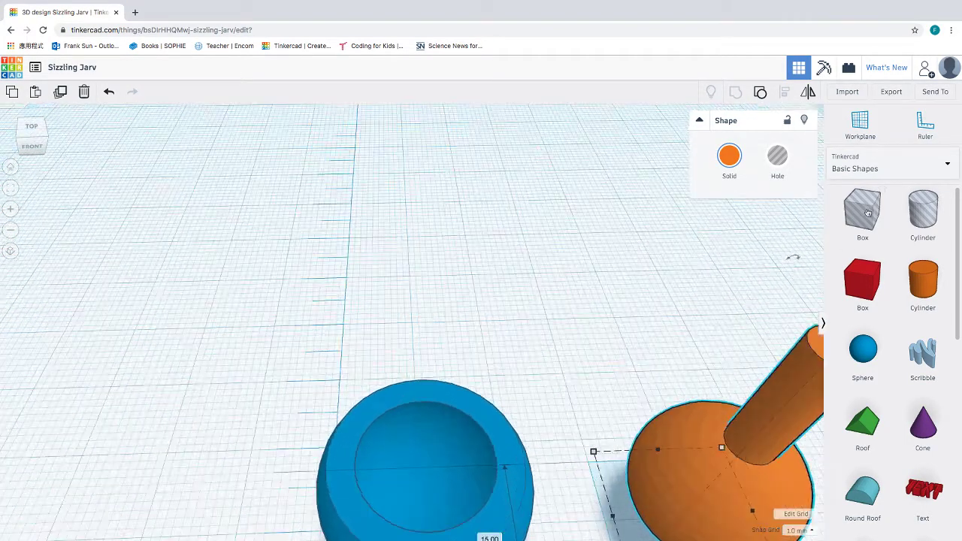
pyautogui.scroll(-10, 565, 403)
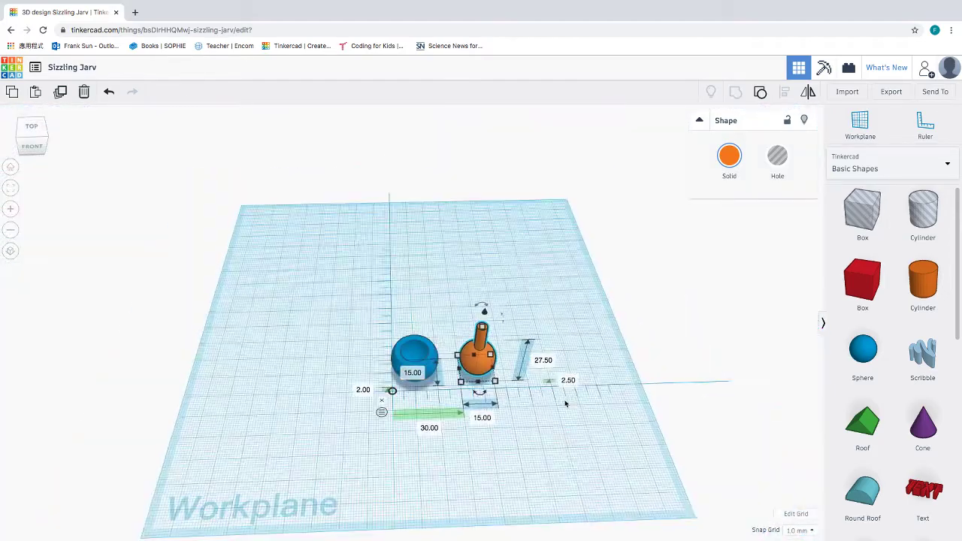
pyautogui.scroll(5, 565, 404)
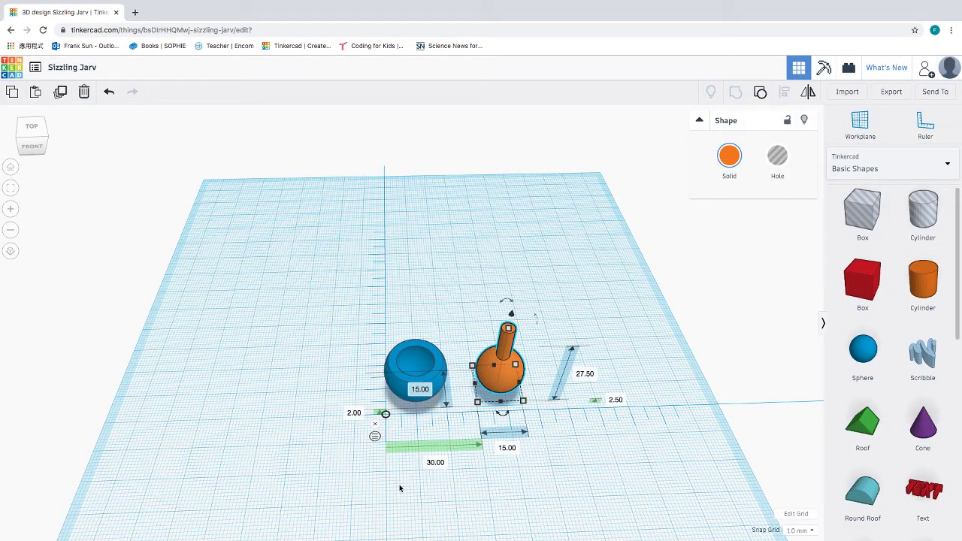
pyautogui.moveTo(400, 489); pyautogui.dragTo(434, 440, button='right')
pyautogui.scroll(5, 465, 373)
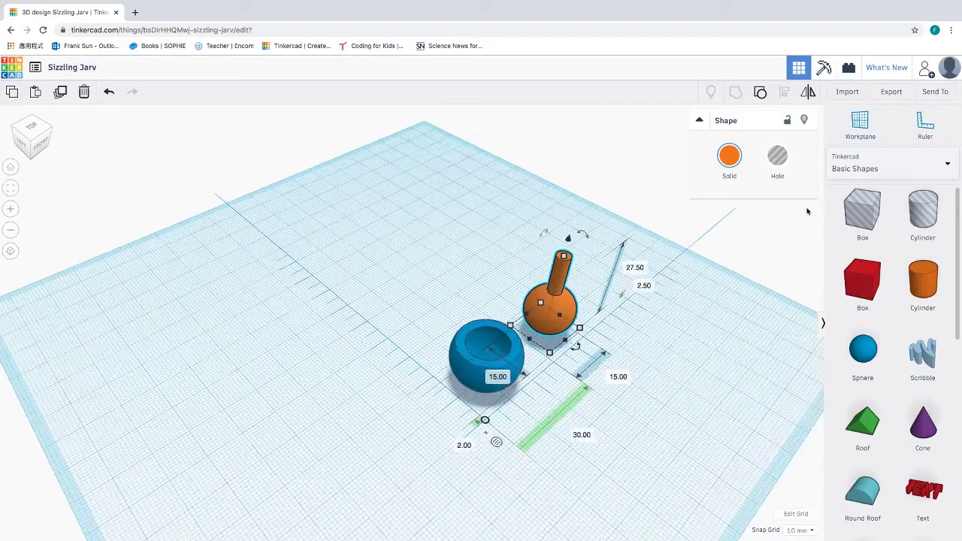
# Place a 20 mm box hole against the bowl's side with a 15 mm position offset.
pyautogui.moveTo(867, 211)
pyautogui.mouseDown()
pyautogui.moveTo(791, 317)
pyautogui.moveTo(565, 464)
pyautogui.moveTo(559, 443)
pyautogui.moveTo(568, 442)
pyautogui.moveTo(575, 459)
pyautogui.moveTo(539, 439)
pyautogui.mouseUp()
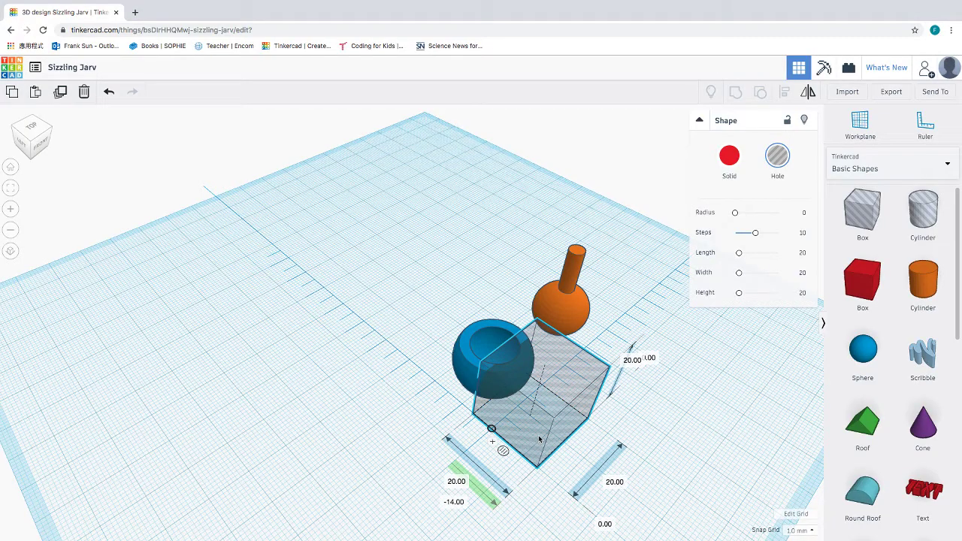
pyautogui.moveTo(539, 439); pyautogui.dragTo(538, 438)
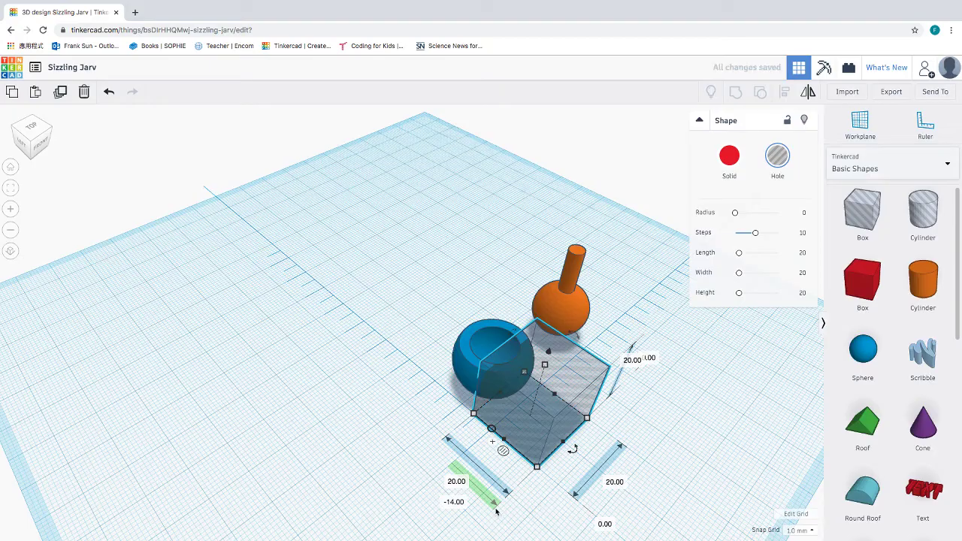
pyautogui.click(455, 502)
pyautogui.write('15')
pyautogui.press('Return')
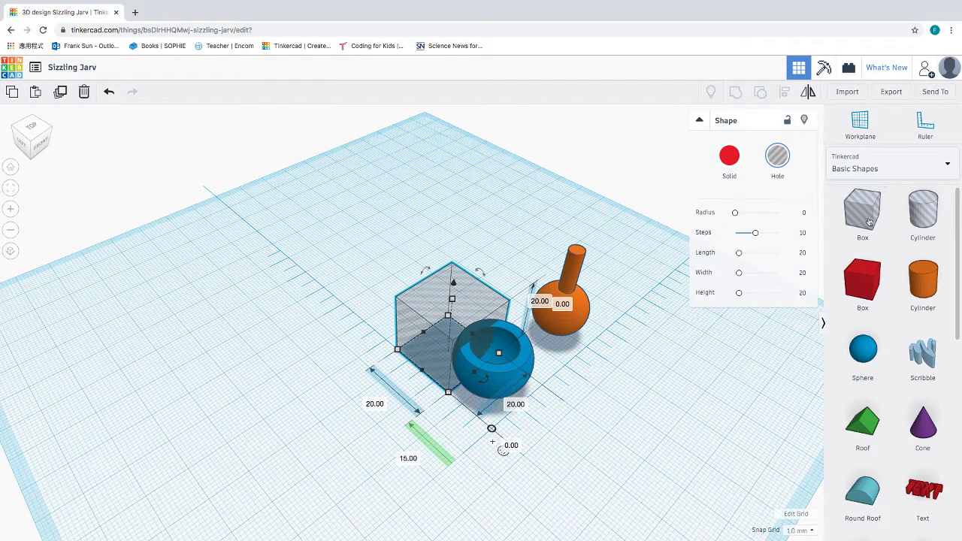
pyautogui.click(654, 426)
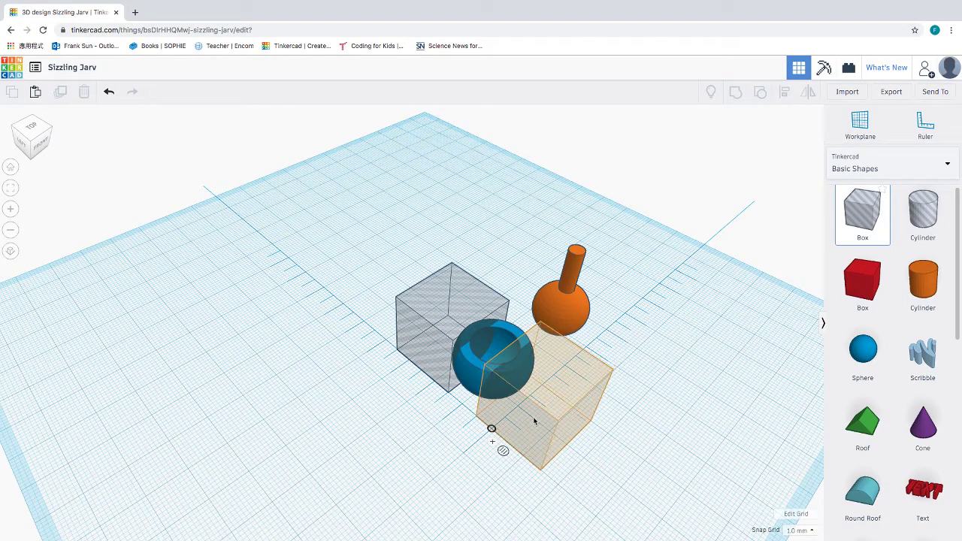
# Add a second box hole opposite, select both holes with the bowl, and group them.
pyautogui.click(534, 422)
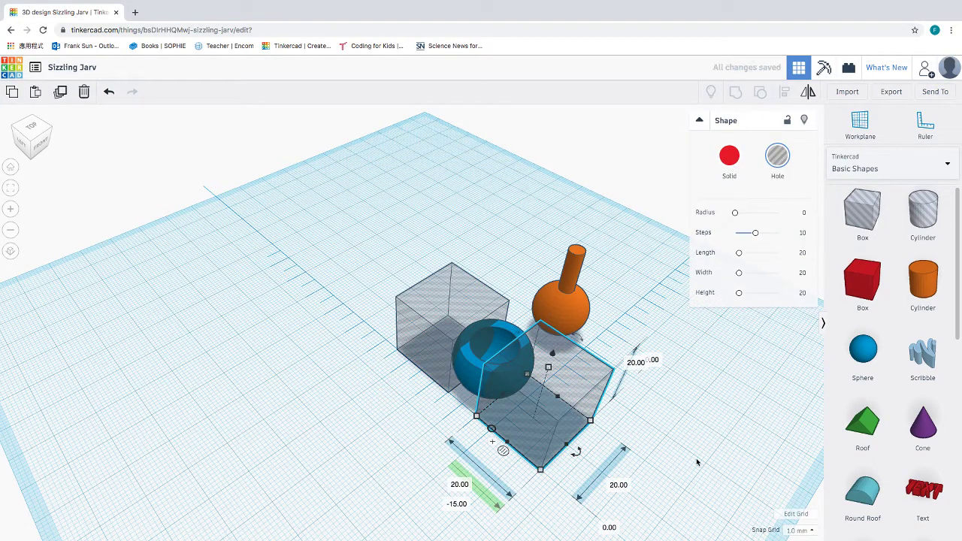
pyautogui.keyDown('shift'); pyautogui.click(445, 345); pyautogui.keyUp('shift')
pyautogui.keyDown('shift'); pyautogui.click(474, 369); pyautogui.keyUp('shift')
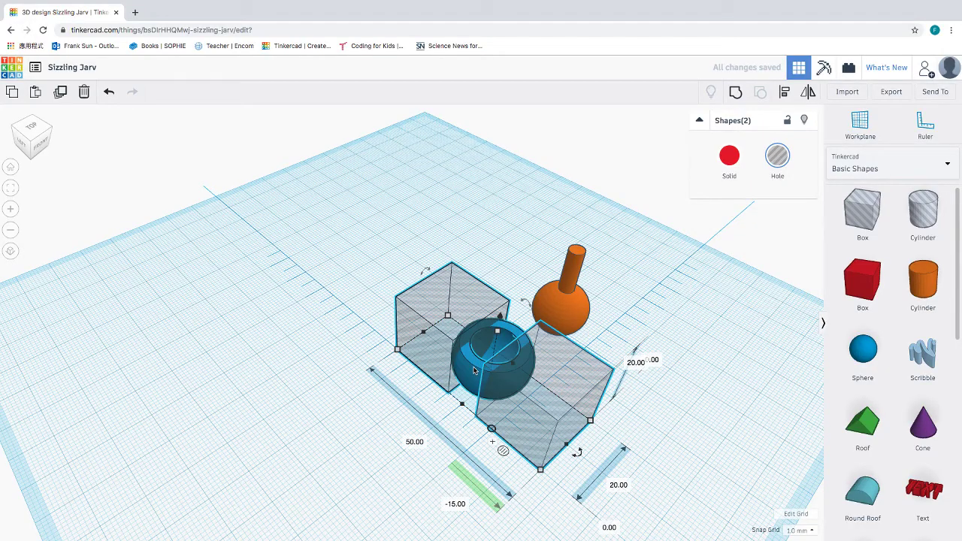
pyautogui.click(735, 93)
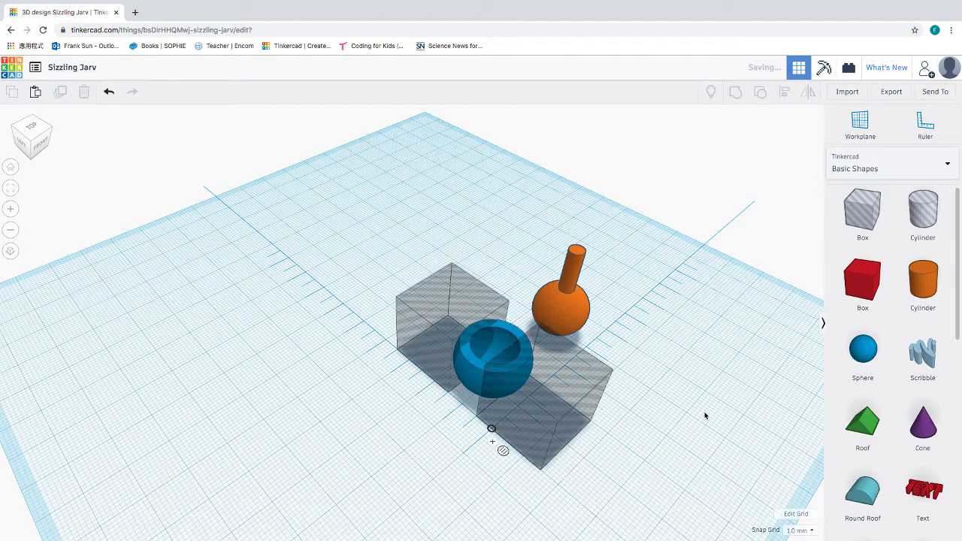
# Deselect the side-trimmed blue socket and orbit around to view it from the front.
pyautogui.click(680, 423)
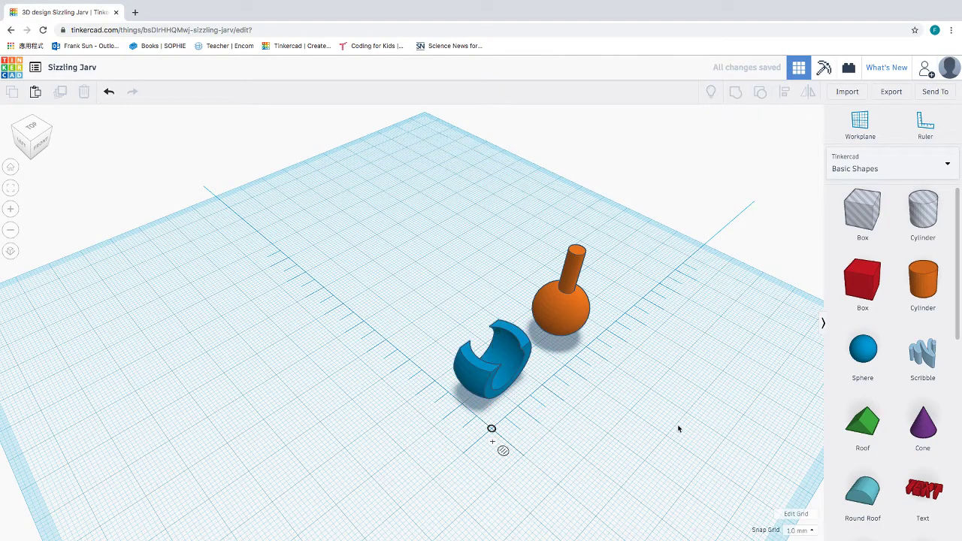
pyautogui.moveTo(678, 428); pyautogui.dragTo(418, 384, button='right')
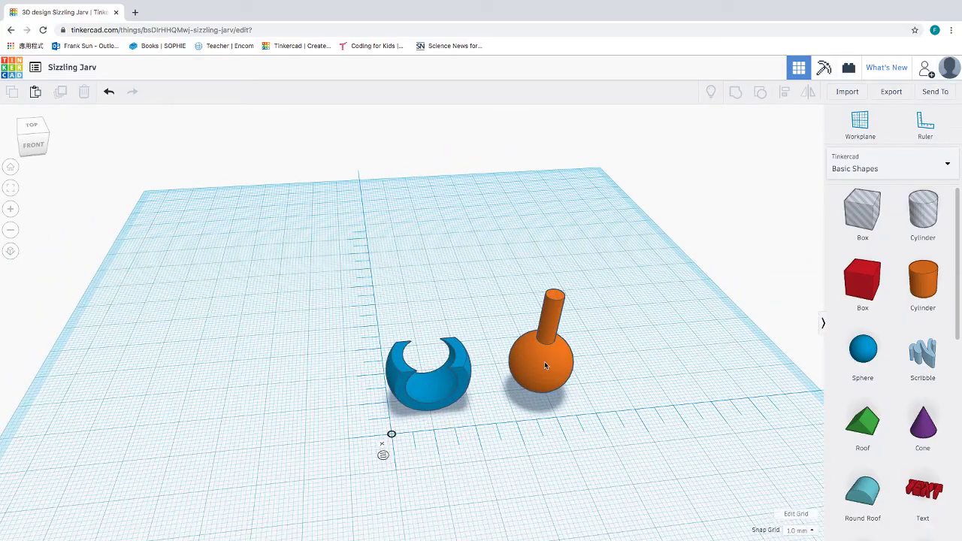
pyautogui.moveTo(520, 414); pyautogui.dragTo(576, 417, button='right')
pyautogui.moveTo(578, 413); pyautogui.dragTo(539, 418)
pyautogui.moveTo(579, 414)
pyautogui.mouseDown(button='right')
pyautogui.moveTo(536, 410)
pyautogui.moveTo(556, 343)
pyautogui.mouseUp(button='right')
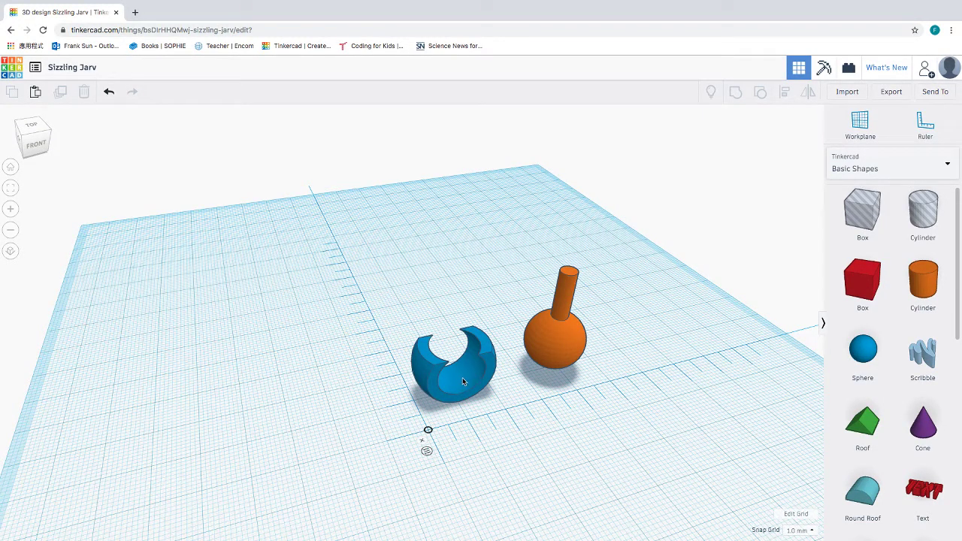
# Place a Box hole over the blue socket, raised 10 mm off the workplane.
pyautogui.moveTo(847, 216); pyautogui.dragTo(402, 339)
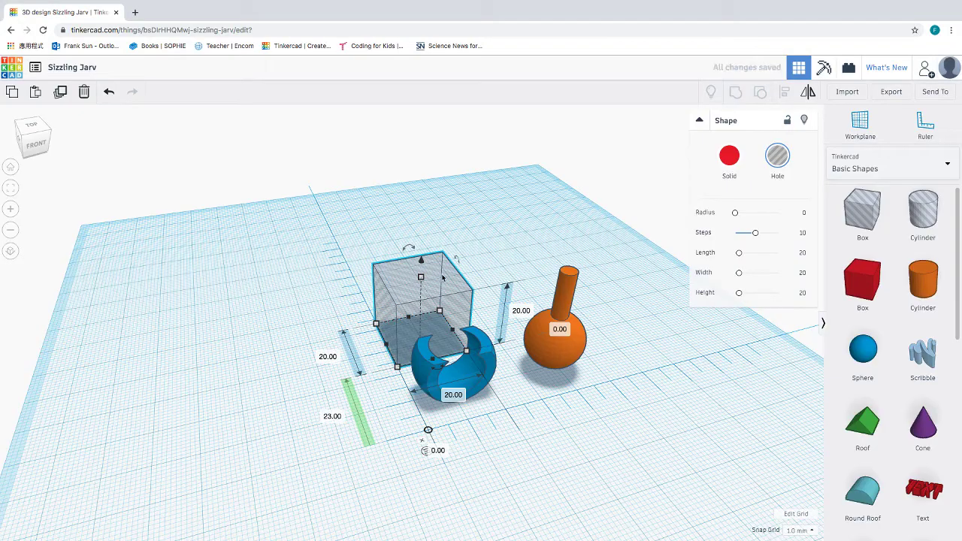
pyautogui.moveTo(420, 260); pyautogui.dragTo(420, 209)
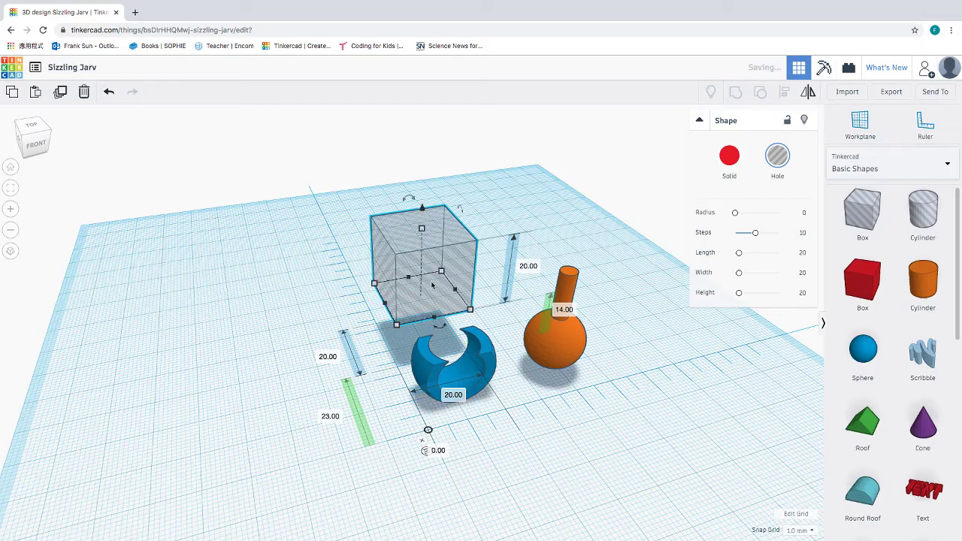
pyautogui.moveTo(439, 303); pyautogui.dragTo(474, 343)
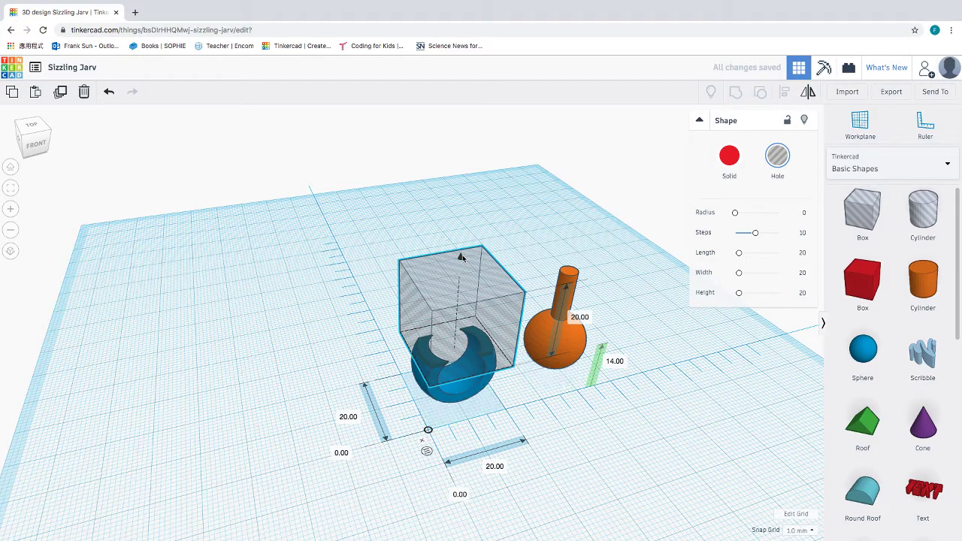
pyautogui.moveTo(462, 255); pyautogui.dragTo(463, 260)
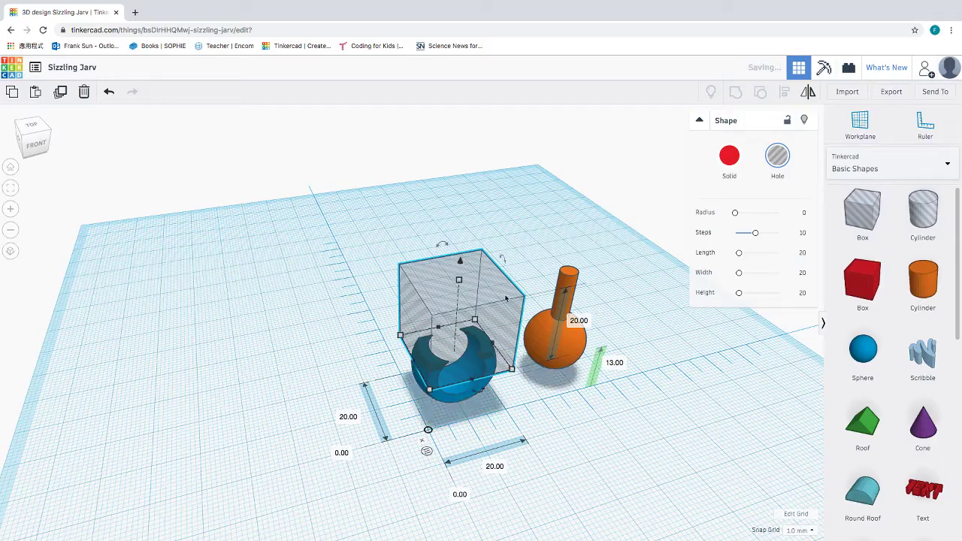
# Group the raised hole with the socket to cut off its top, leaving a crescent cradle.
pyautogui.keyDown('shift'); pyautogui.click(456, 399); pyautogui.keyUp('shift')
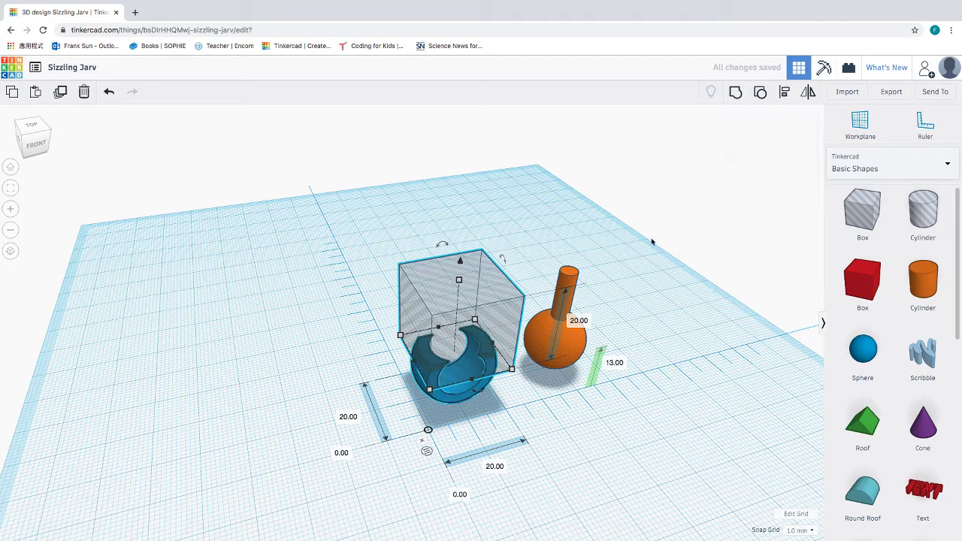
pyautogui.hotkey('ctrl', 'g')
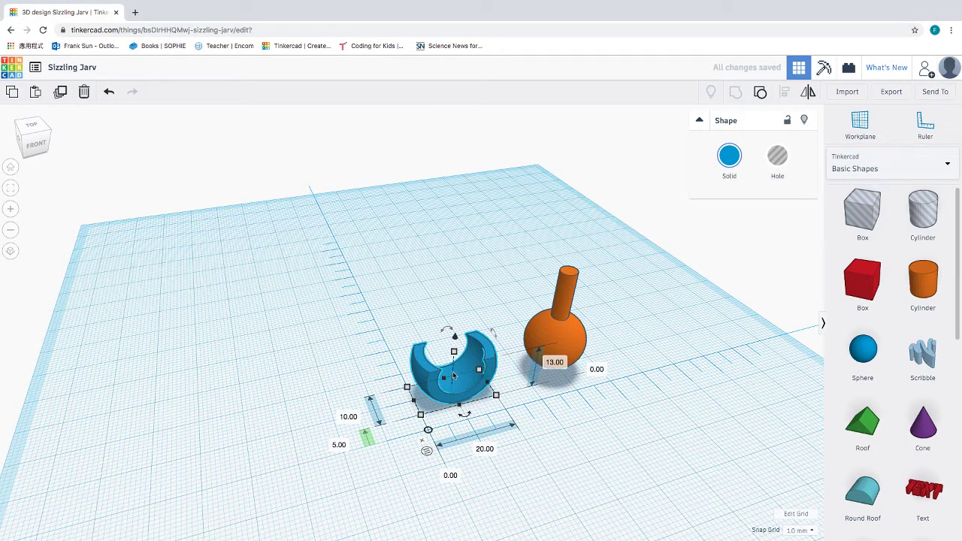
pyautogui.scroll(-5, 567, 440)
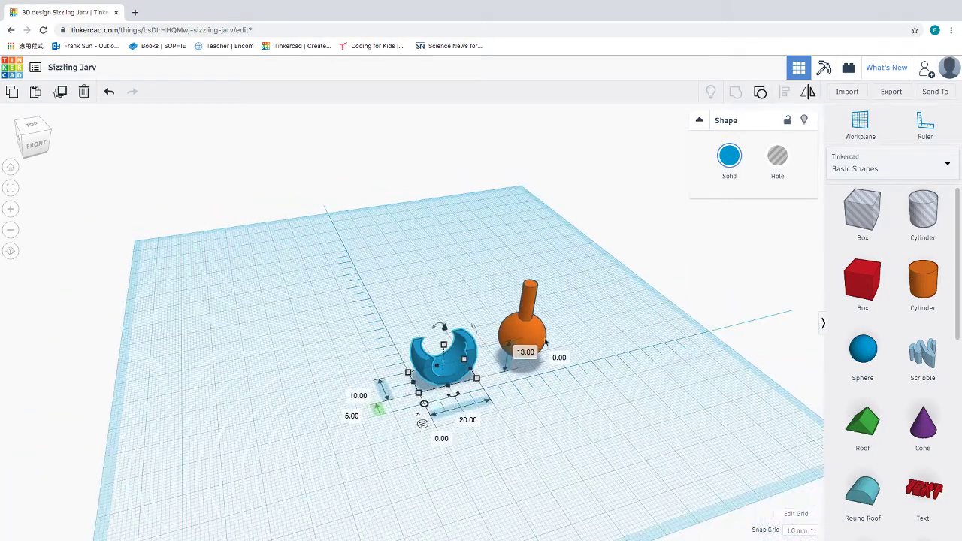
pyautogui.scroll(5, 385, 378)
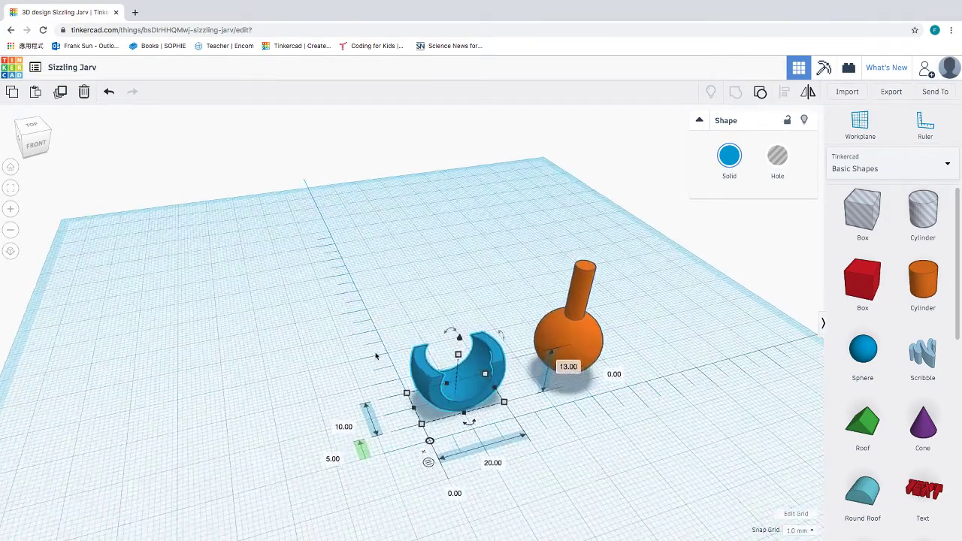
pyautogui.click(386, 378)
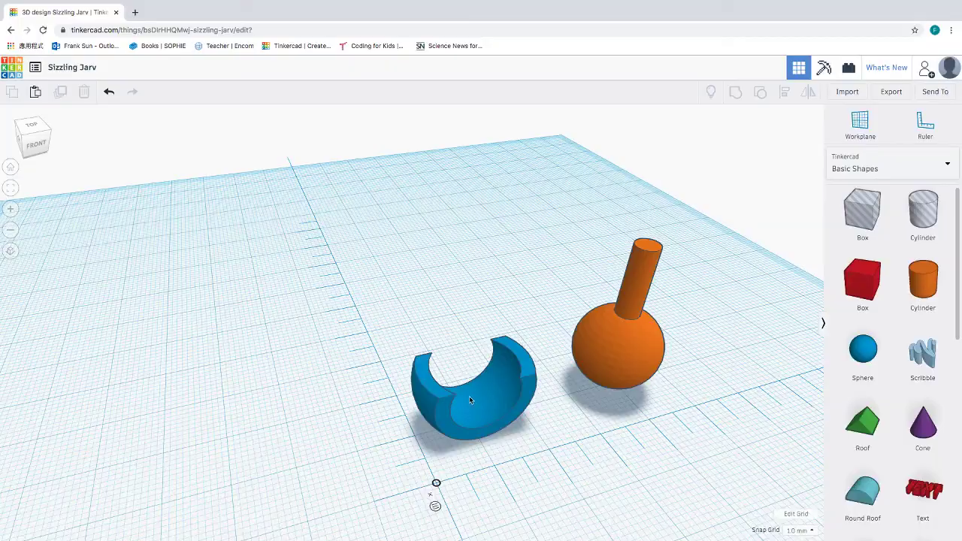
# Move the orange ball-and-rod into the crescent socket, setting both side offsets to 2.5 mm.
pyautogui.moveTo(639, 357); pyautogui.dragTo(484, 398)
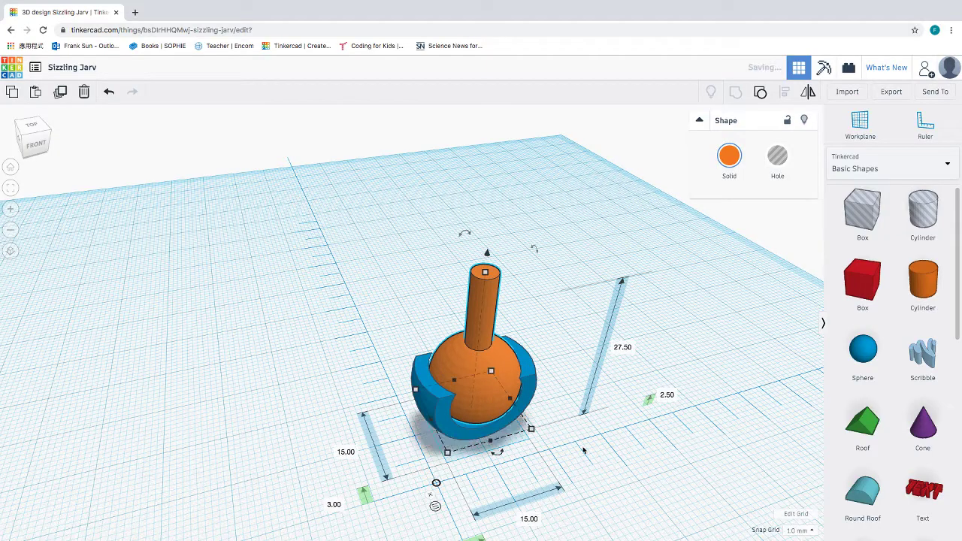
pyautogui.scroll(-3, 581, 450)
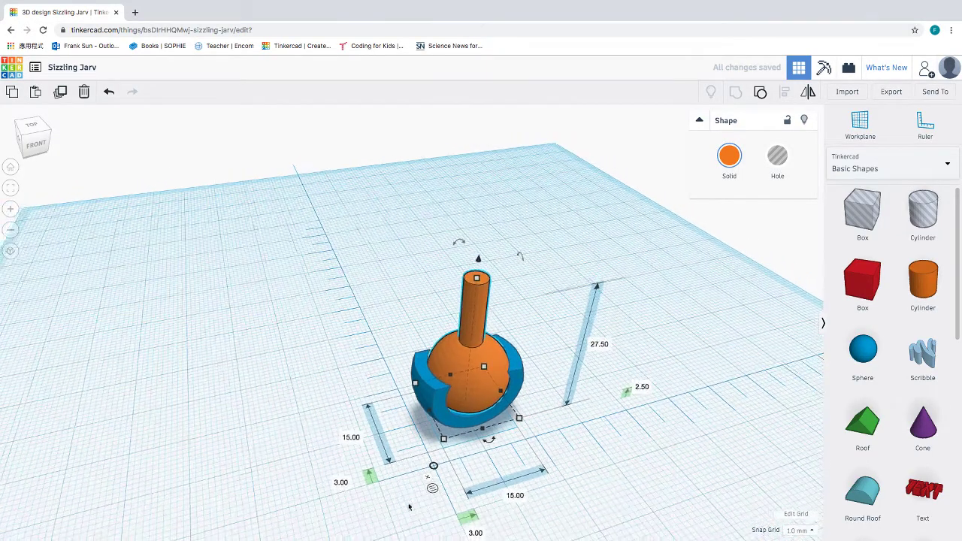
pyautogui.click(353, 446)
pyautogui.write('2.5')
pyautogui.press('Return')
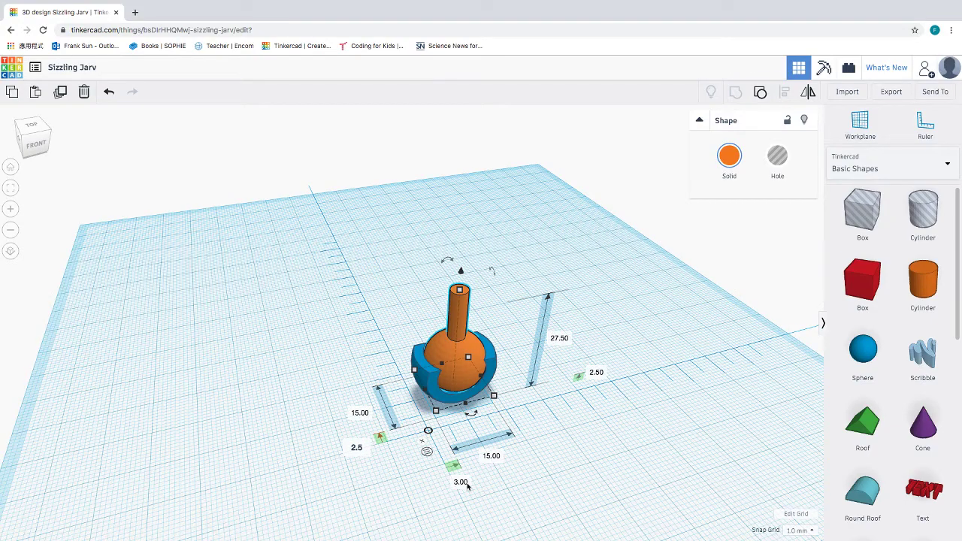
pyautogui.scroll(2, 523, 472)
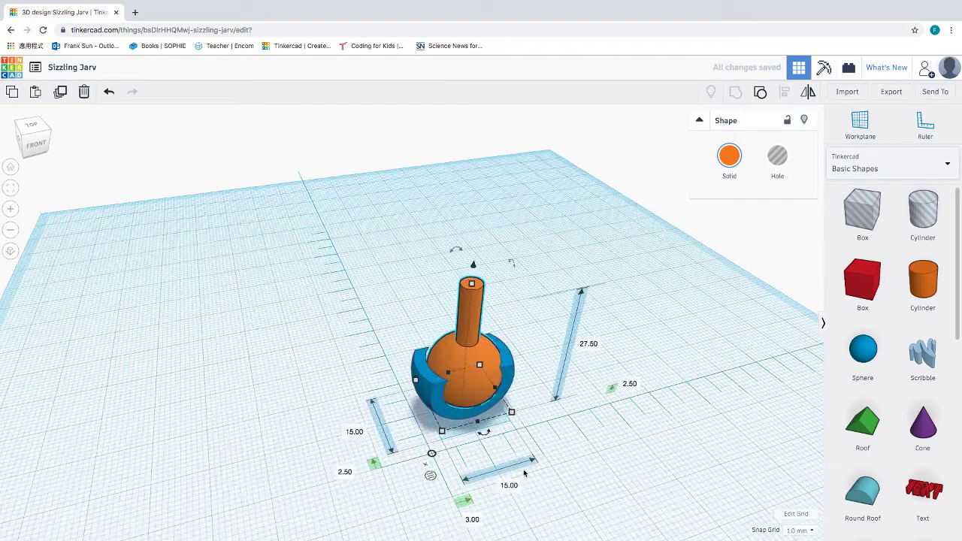
pyautogui.click(472, 520)
pyautogui.write('2.5')
pyautogui.press('Return')
pyautogui.click(590, 455)
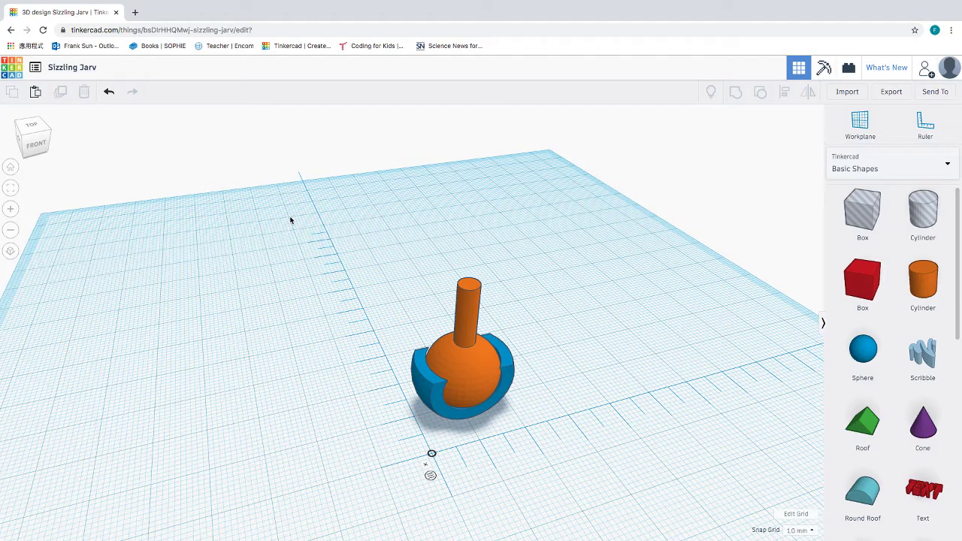
# Change the design's title from 'Sizzling Jarv' to 'Ball Joint'.
pyautogui.click(72, 68)
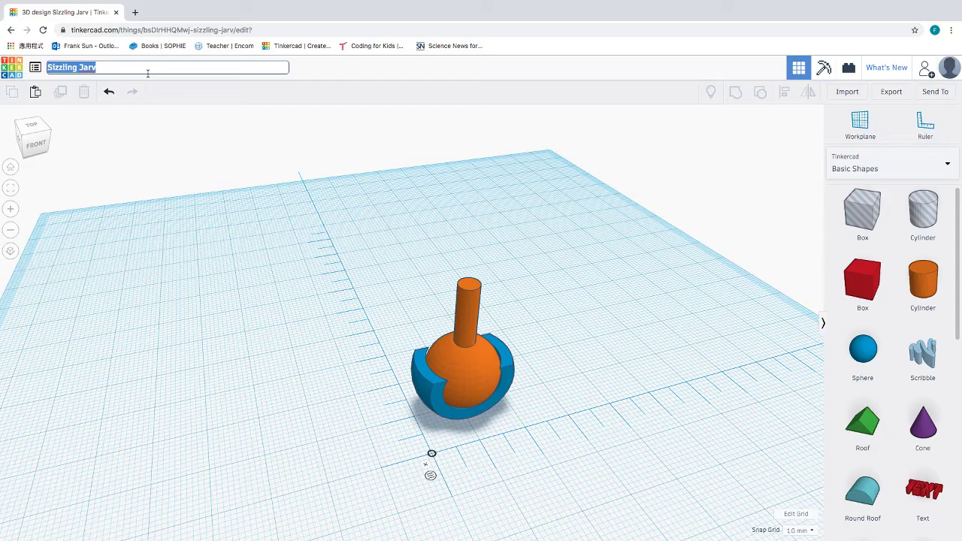
pyautogui.write('Ball Joint')
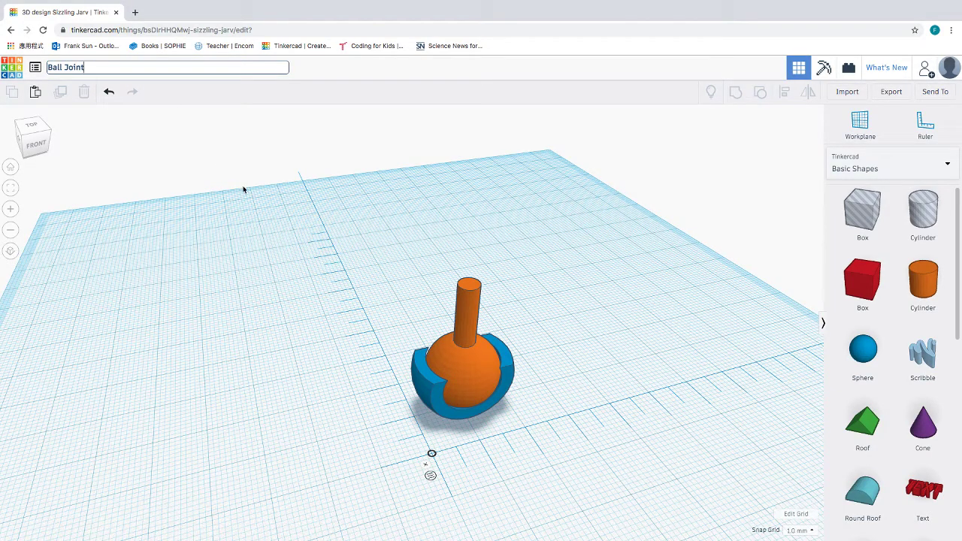
pyautogui.click(273, 242)
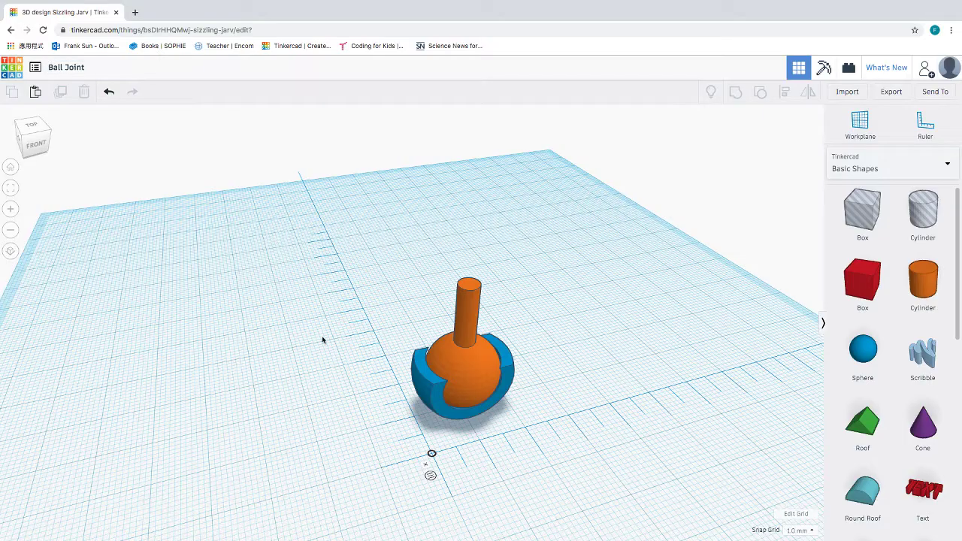